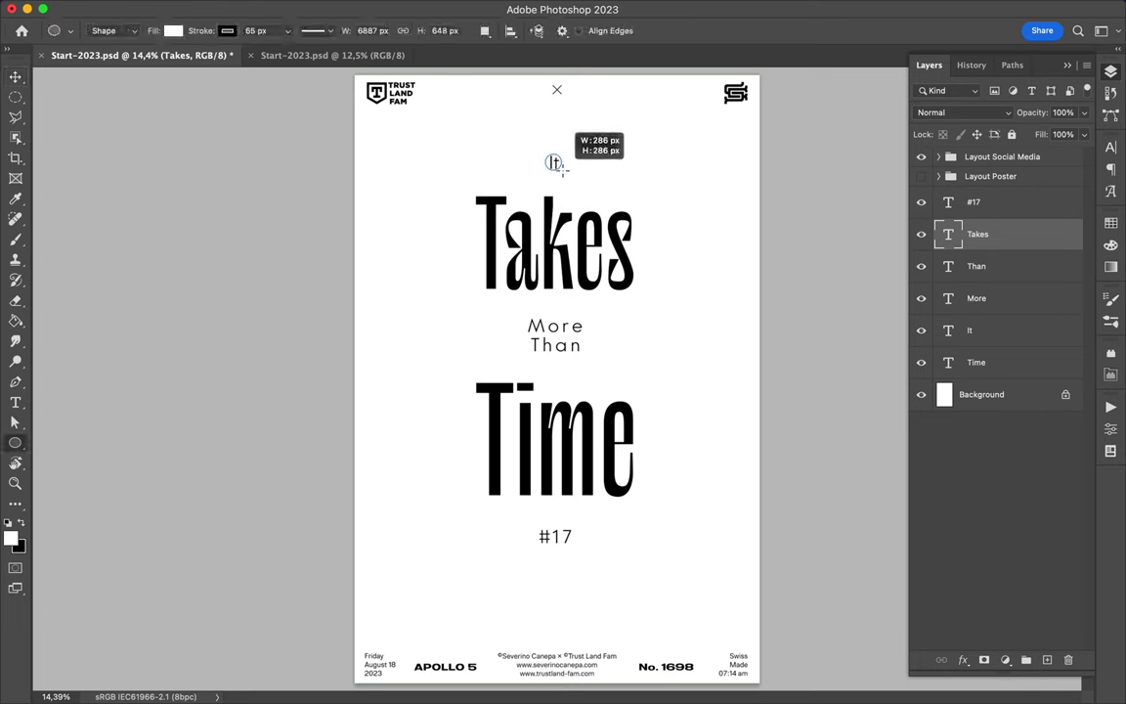
- Duplicate the circle over It twice and move all three circle layers beneath the It text
key(v)
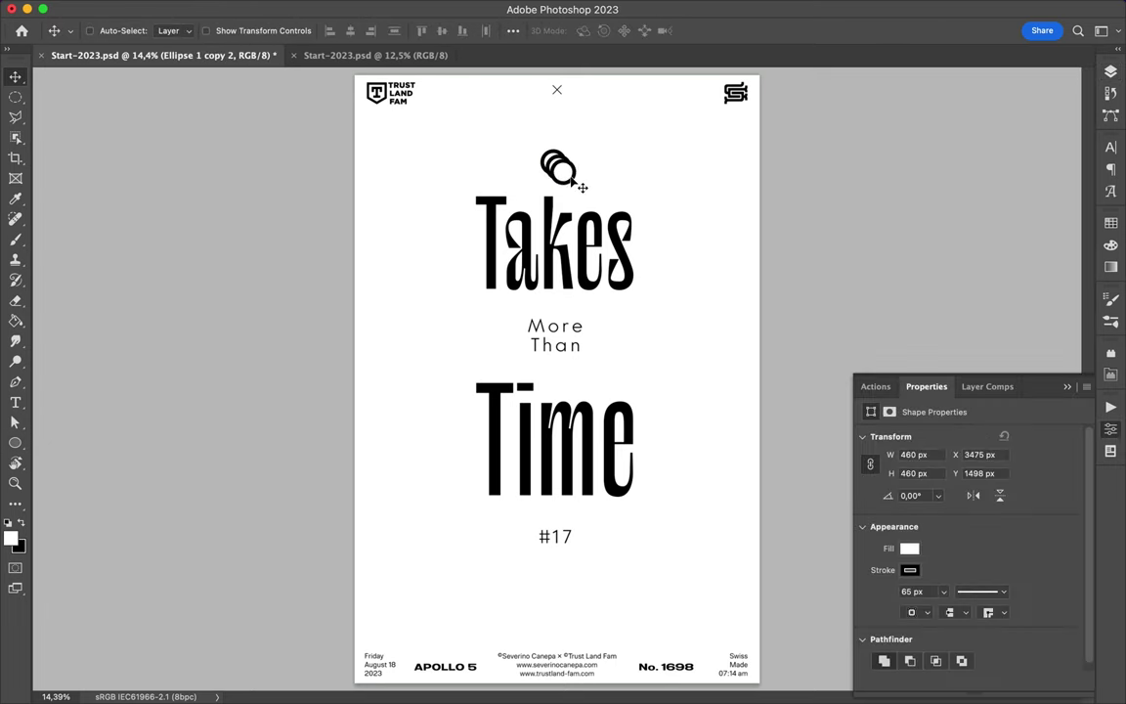
click(1111, 68)
shift+click(983, 293)
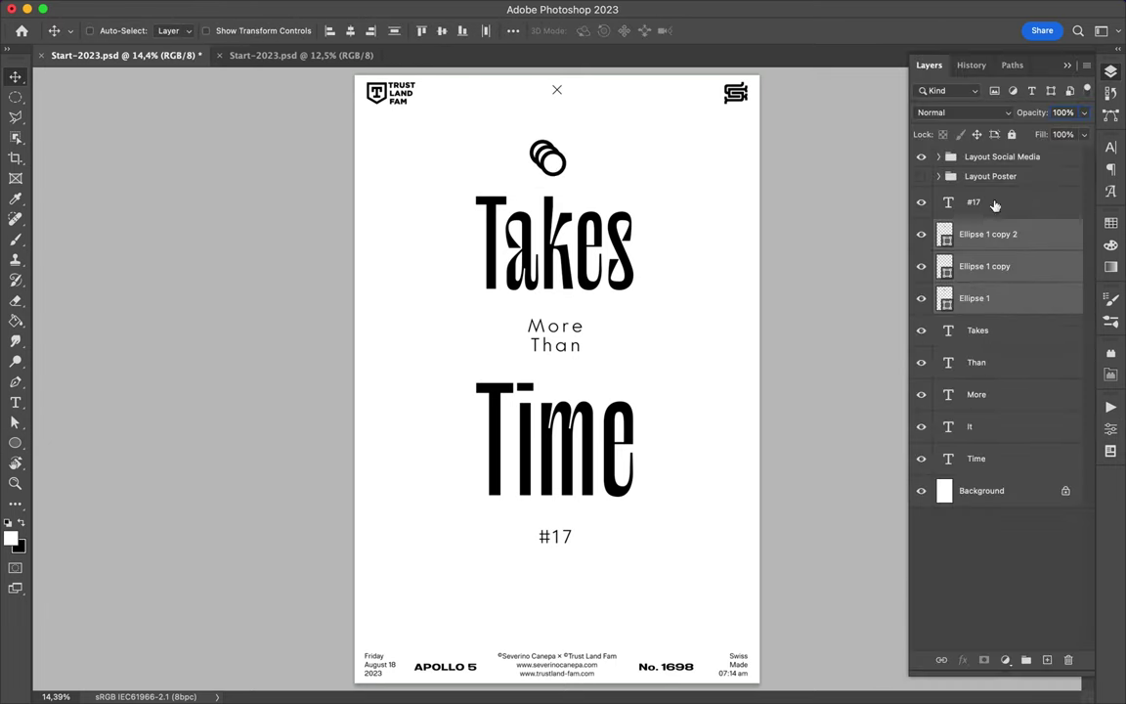
drag(987, 234, 987, 442)
scroll(625, 161, up, 3)
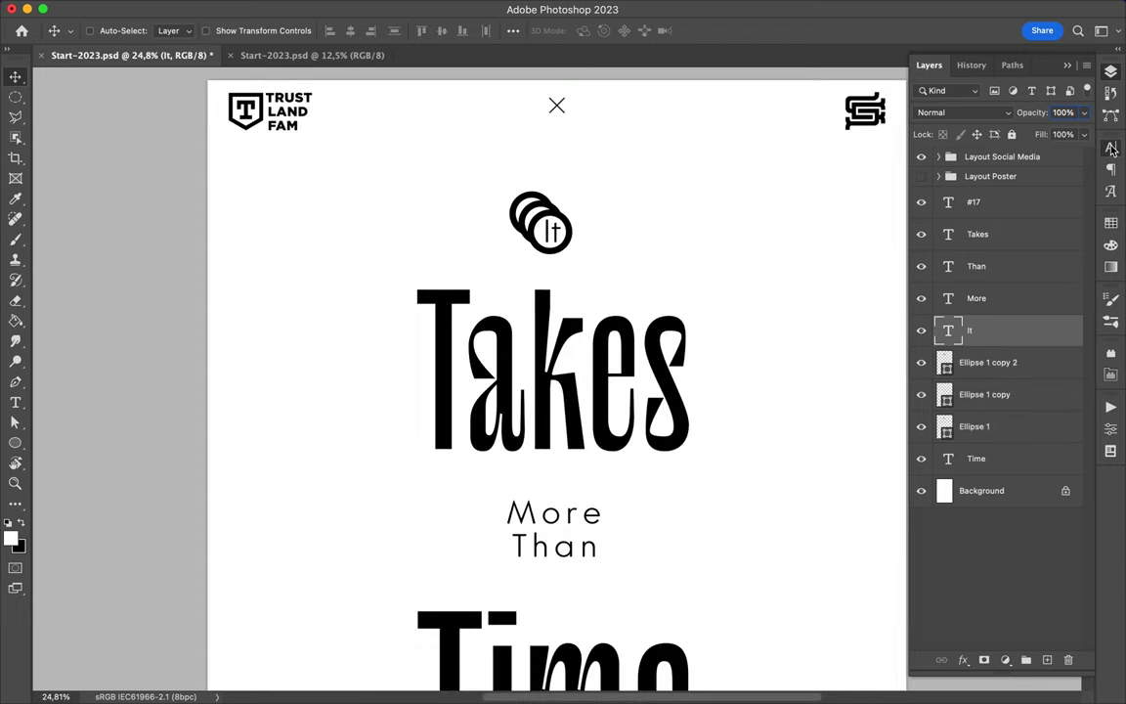
- Keep the text font as Core Sans G 65 Bold in the Character panel
click(1112, 149)
click(933, 169)
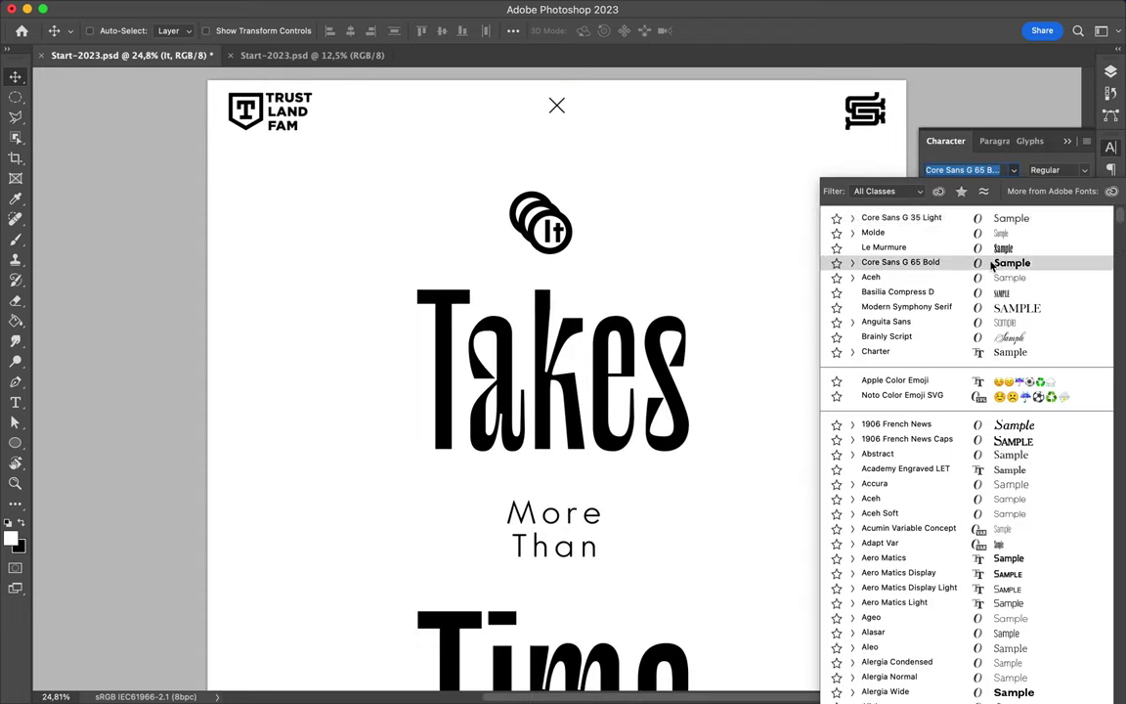
click(554, 254)
- Enlarge the three overlapping circles with Free Transform
key(F7)
click(985, 362)
shift+click(985, 426)
key(ctrl+t)
drag(573, 252, 563, 254)
key(Return)
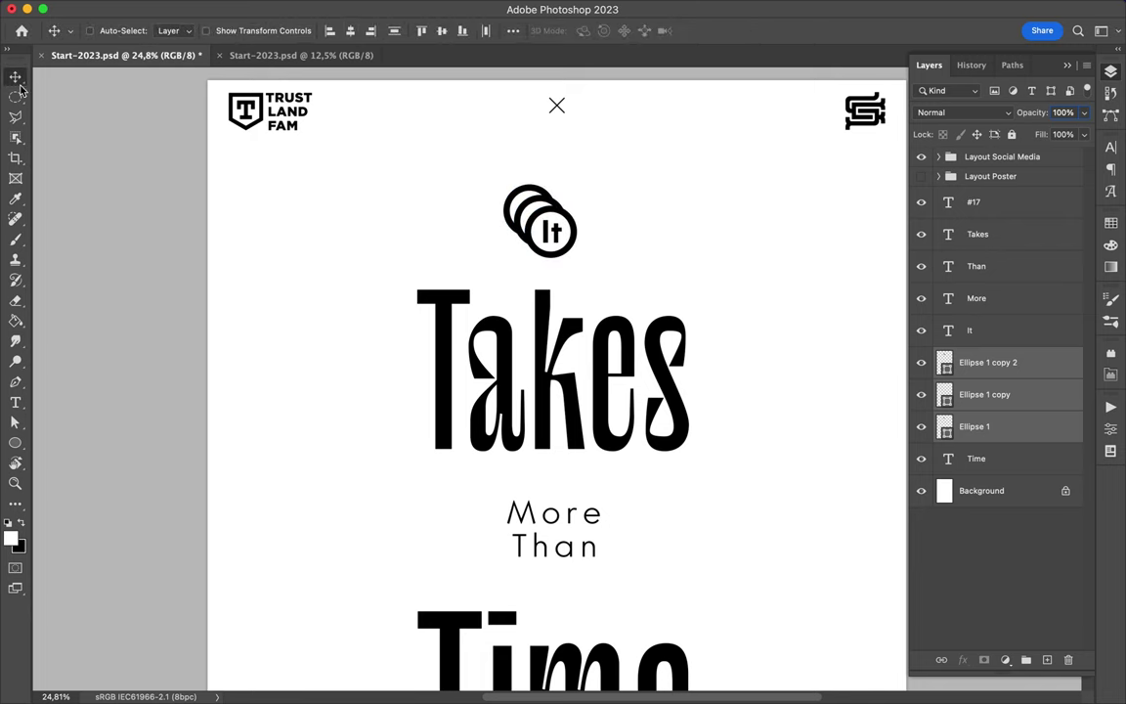
- Recolour the back circles' fills so one is grey and another green
ctrl+click(488, 195)
key(a)
click(232, 30)
click(148, 114)
click(233, 30)
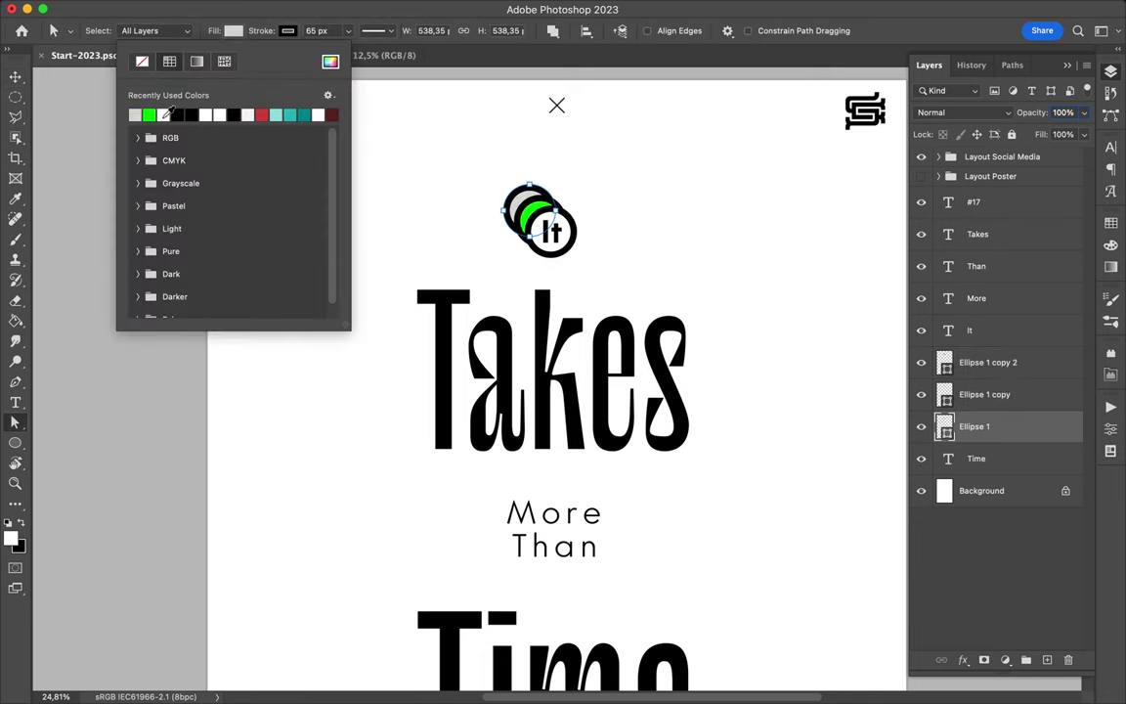
key(Escape)
- Draw a 65 px-stroked rectangle around the word Takes
key(p)
right_click(15, 442)
click(49, 436)
drag(401, 282, 700, 457)
click(318, 31)
- Set the box's stroke alignment, place it beneath the Takes text, and raise its top edge
click(256, 199)
key(v)
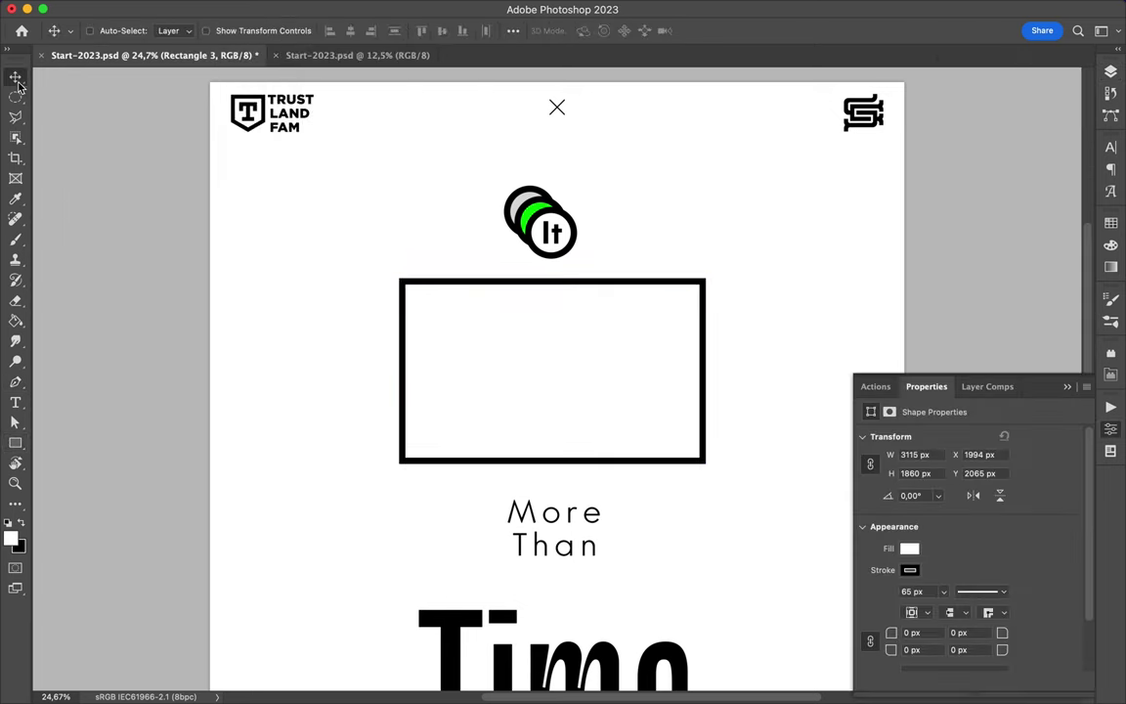
click(1110, 71)
drag(982, 158, 987, 347)
drag(552, 280, 552, 273)
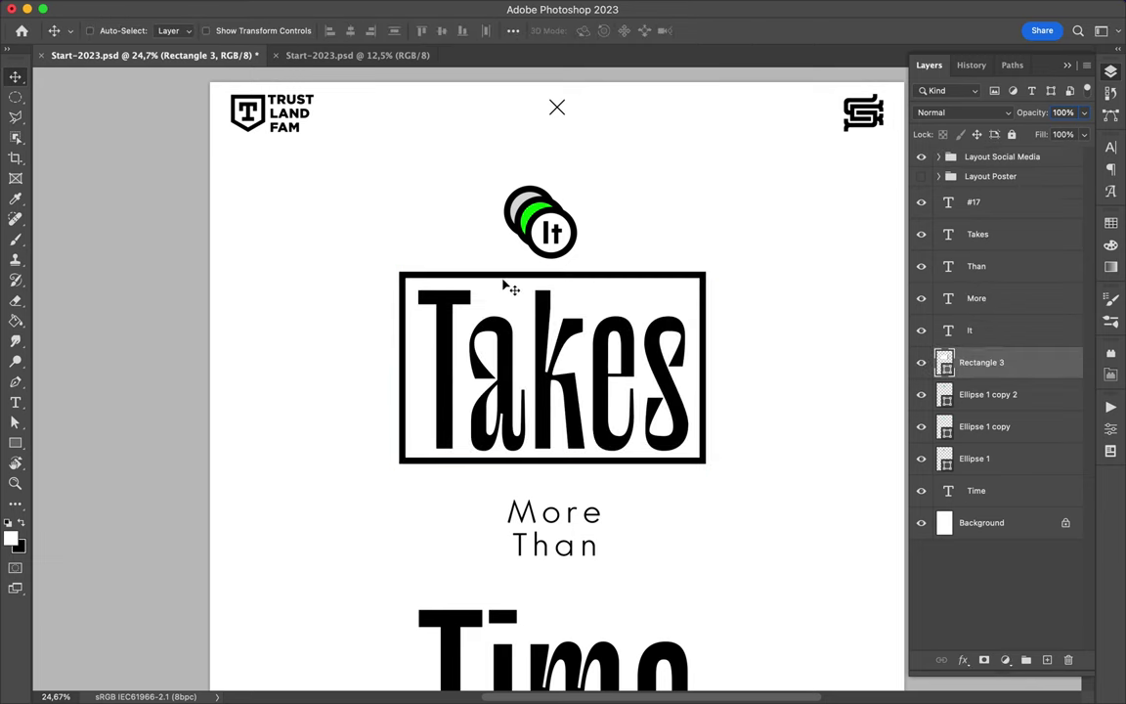
- Draw an enlarged triangle above the Takes box
right_click(15, 443)
click(75, 470)
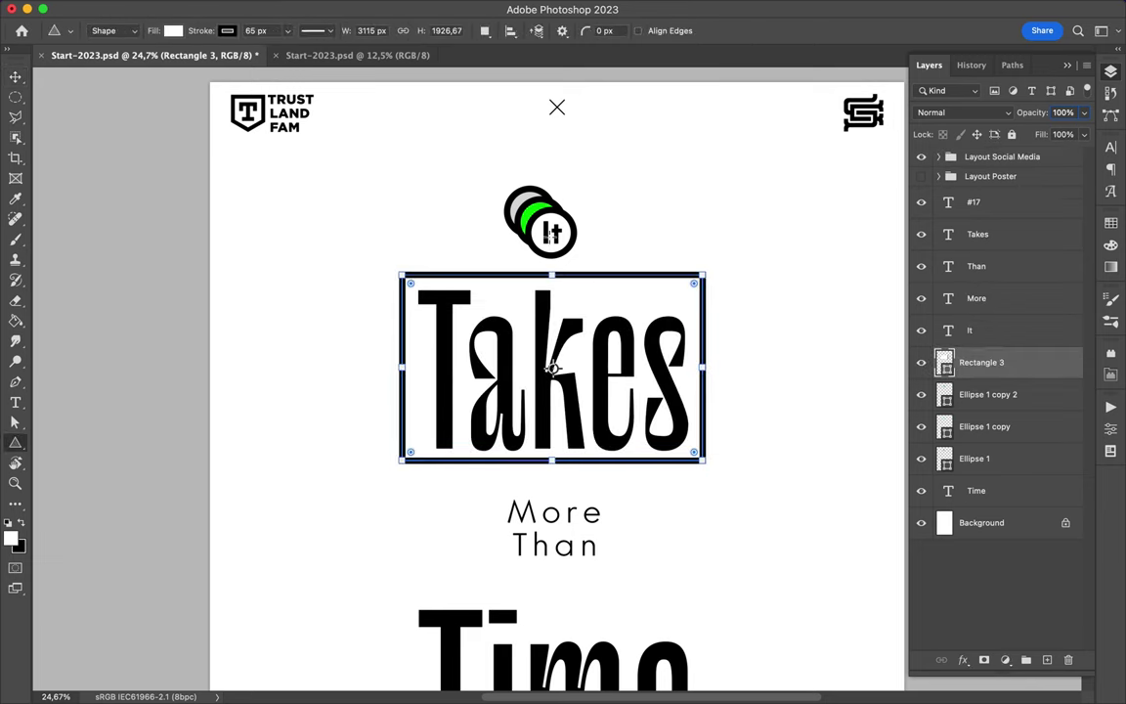
drag(521, 206, 598, 270)
click(570, 251)
key(Escape)
drag(584, 256, 682, 328)
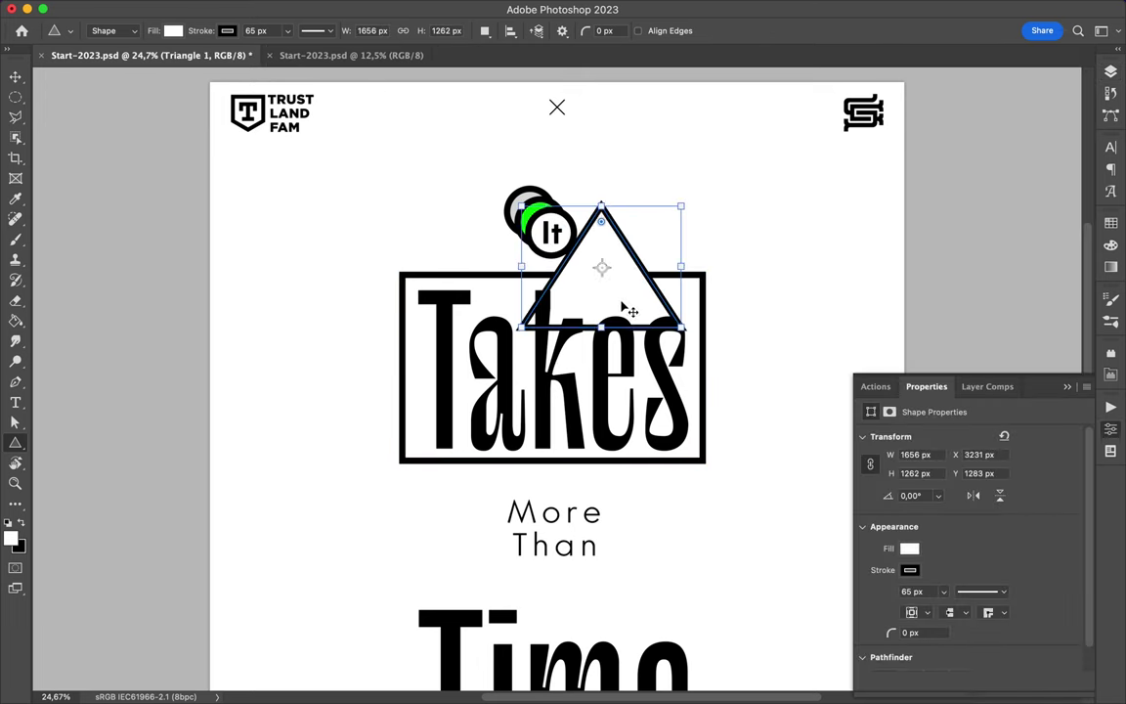
- Position the triangle under the circles and move its layer below them
click(14, 76)
drag(601, 284, 557, 280)
drag(978, 361, 977, 506)
drag(570, 274, 570, 260)
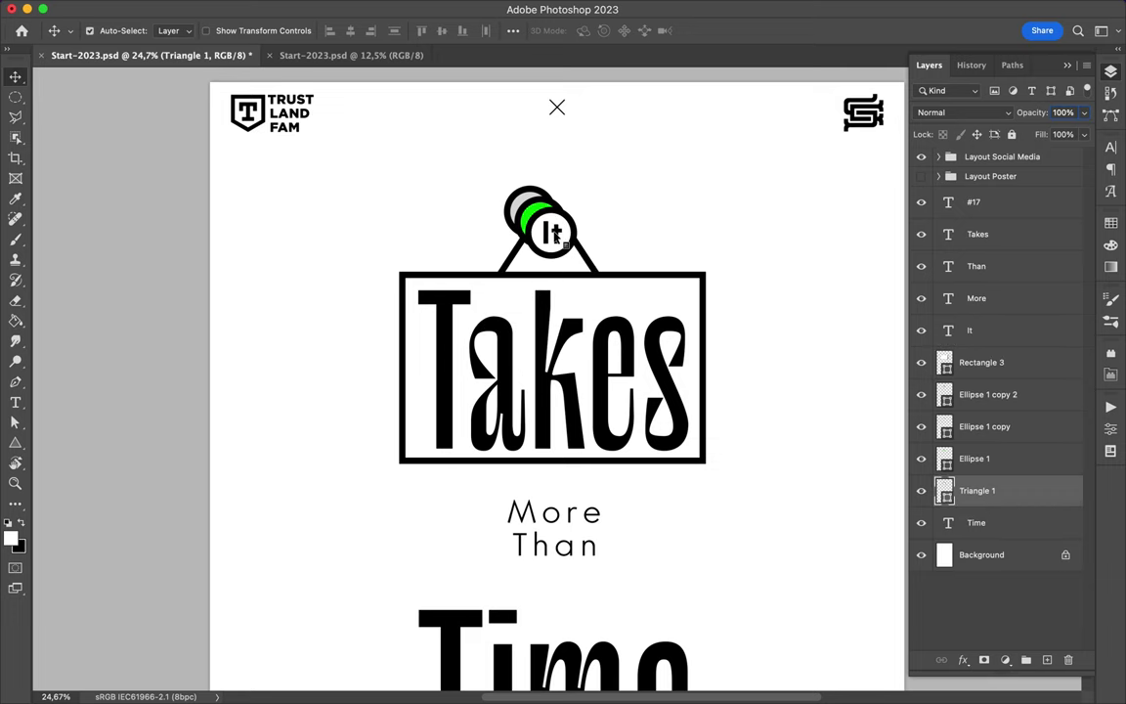
- Centre the badge horizontally and nudge the circles into place on the triangle
click(513, 30)
click(465, 74)
click(987, 394)
shift+click(973, 458)
drag(527, 208, 533, 212)
click(535, 264)
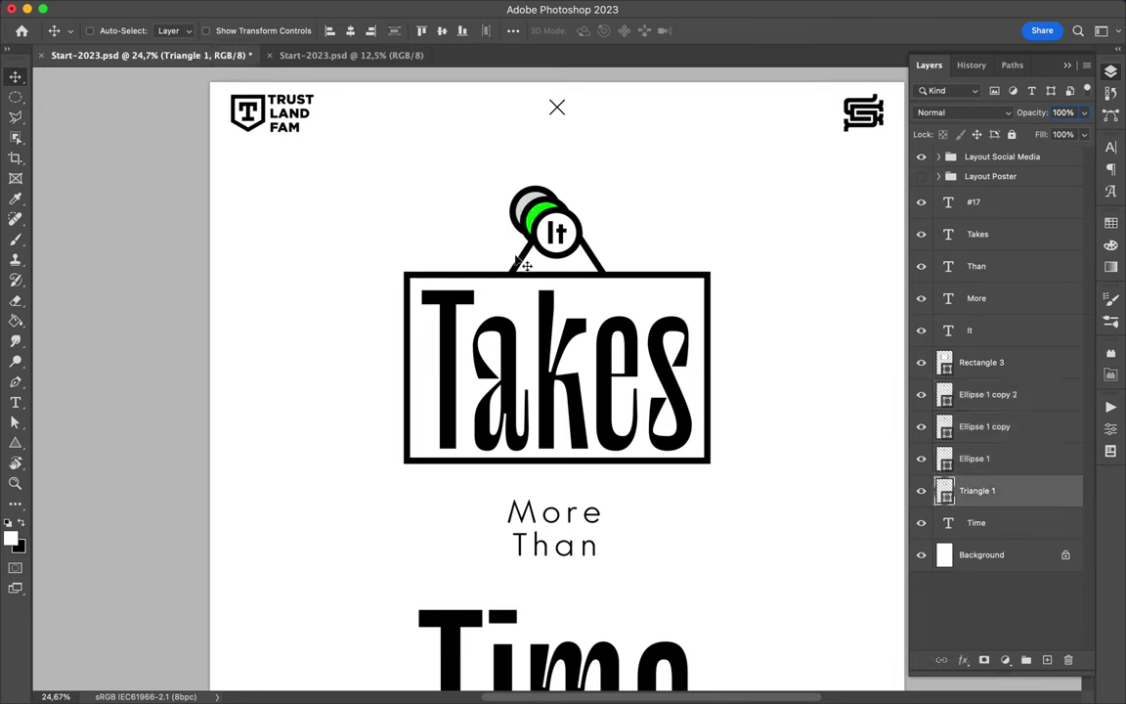
click(498, 283)
- Duplicate the Takes box, narrow the copy, and place it below the triangle
drag(503, 282, 502, 274)
drag(977, 362, 936, 415)
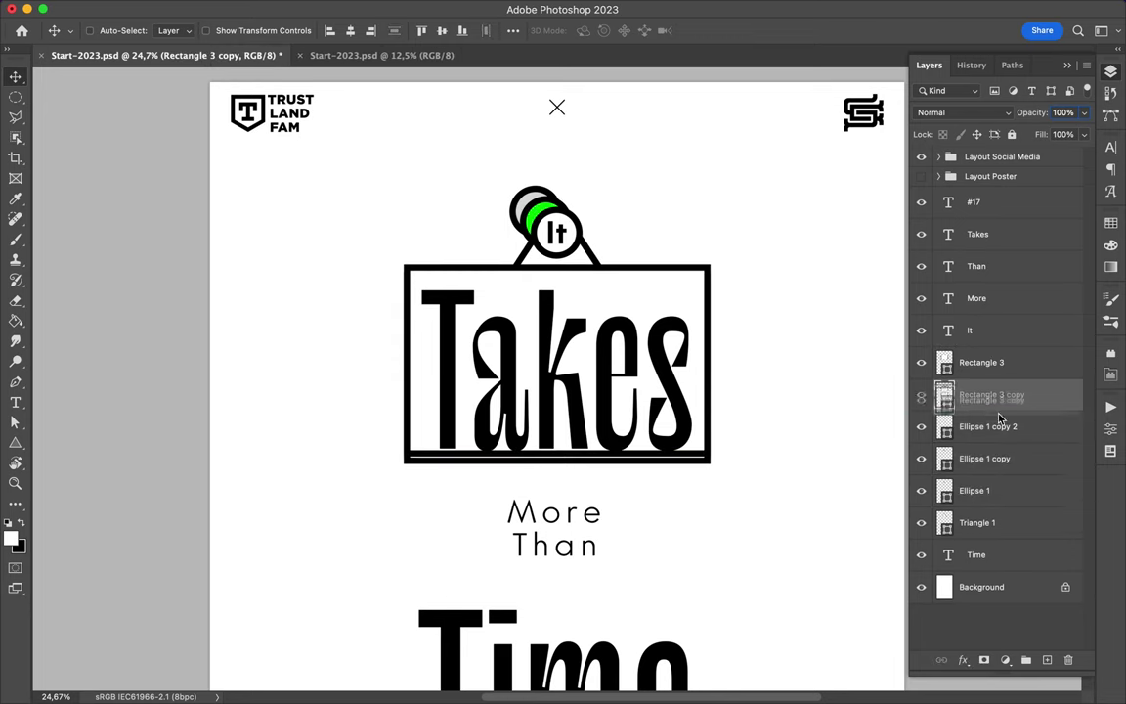
key(super+t)
drag(405, 359, 416, 360)
key(Return)
drag(992, 394, 985, 524)
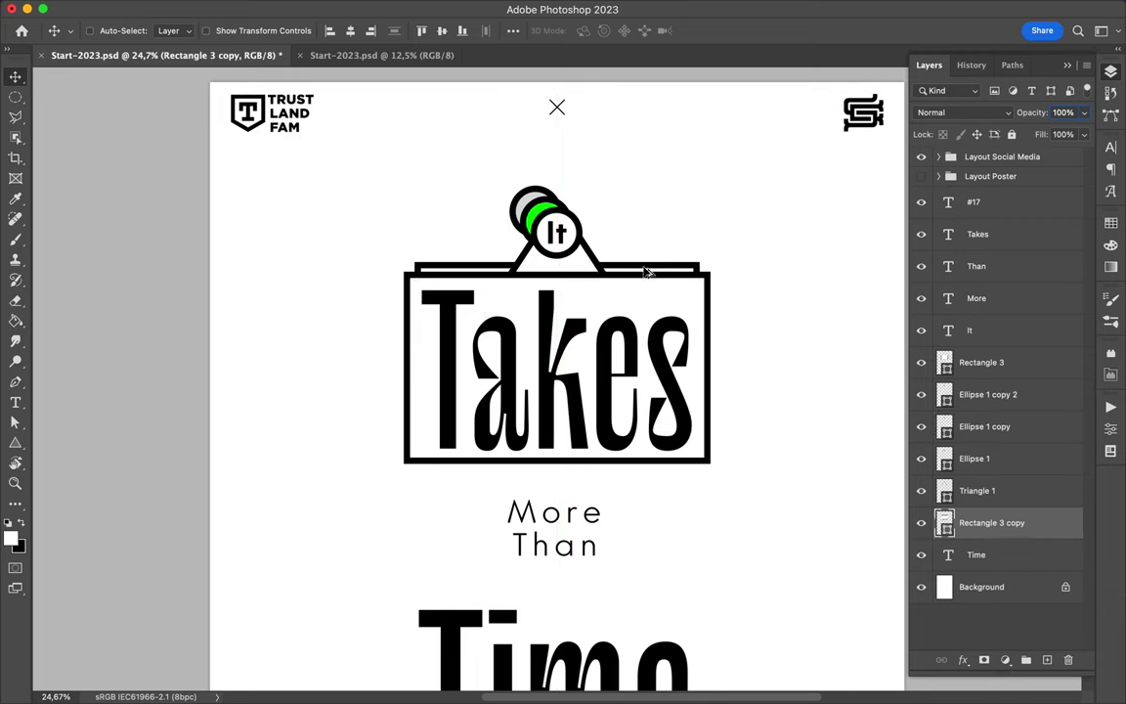
- Make a second, narrower copy and send it behind the first copy
drag(644, 262, 644, 262)
key(super+t)
drag(697, 362, 681, 362)
key(Return)
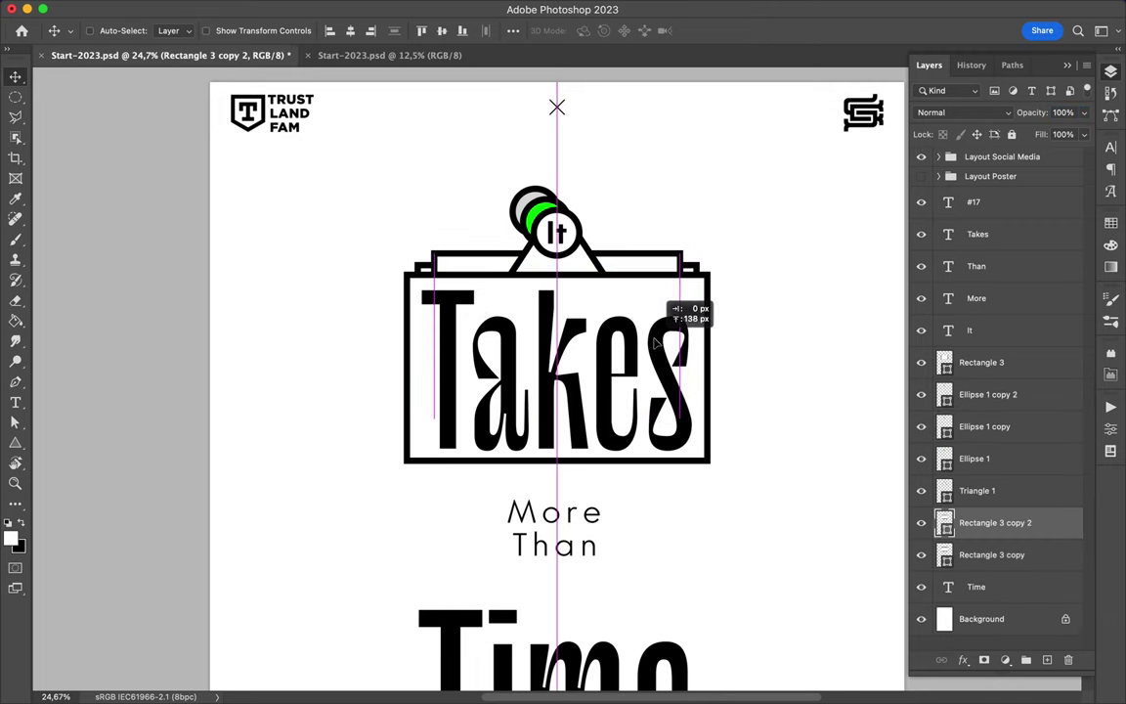
key(super+bracketleft)
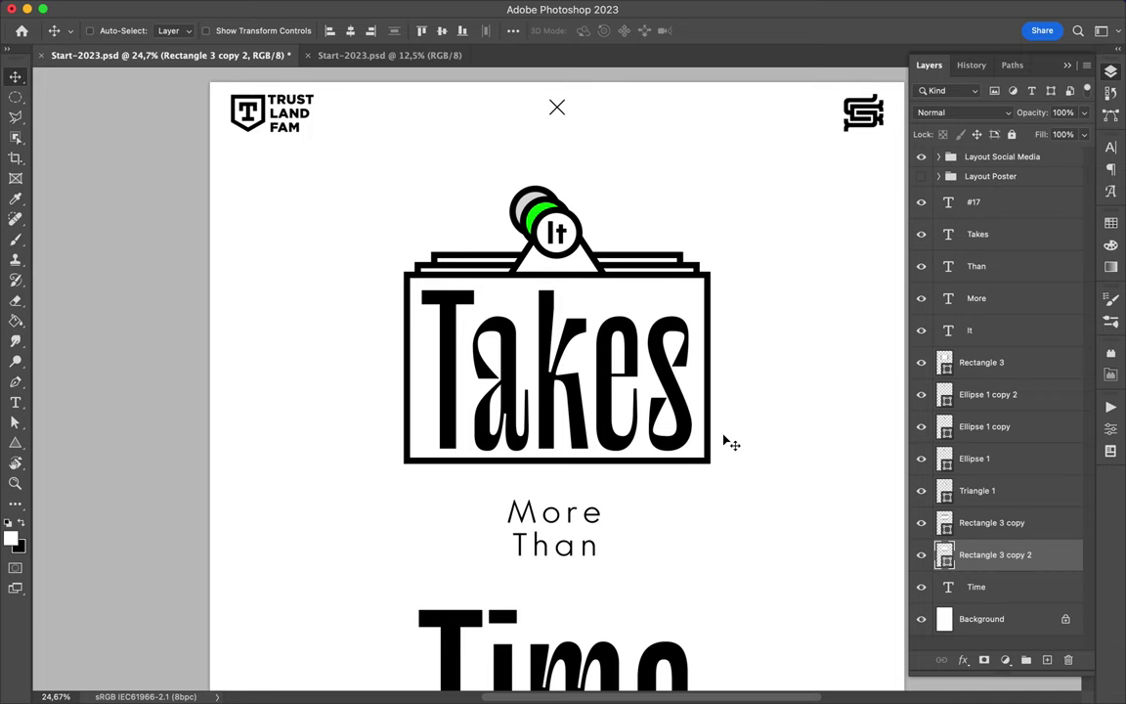
scroll(731, 444, down, 3)
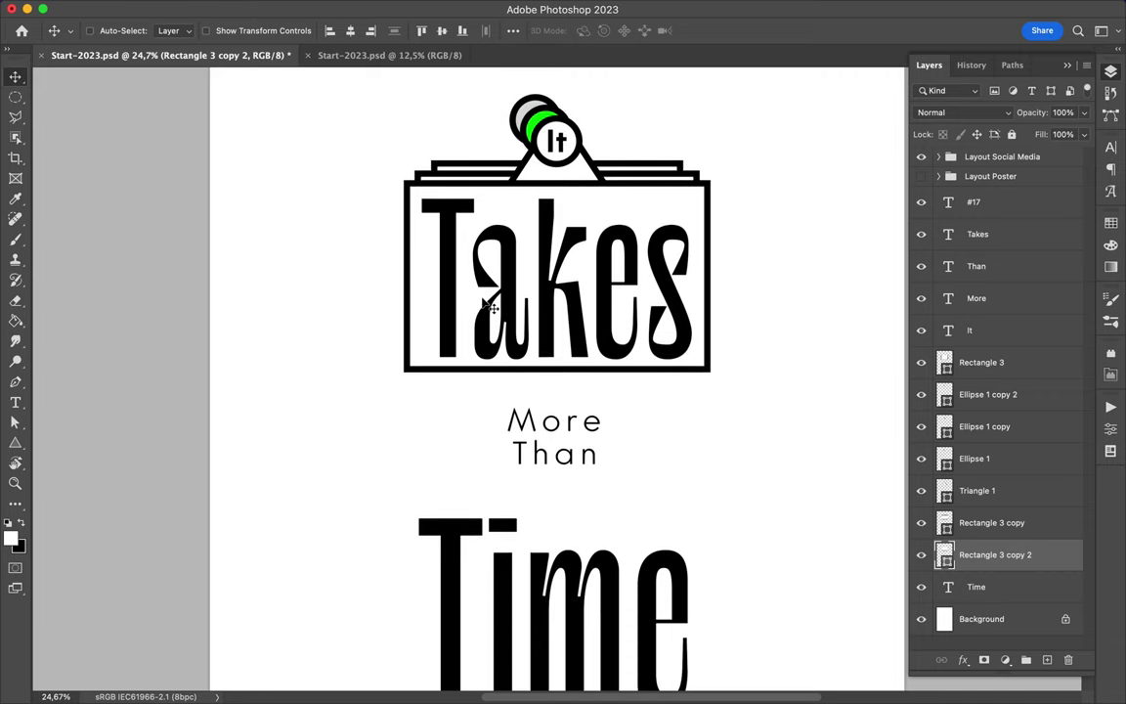
alt+scroll(719, 203, down, 1)
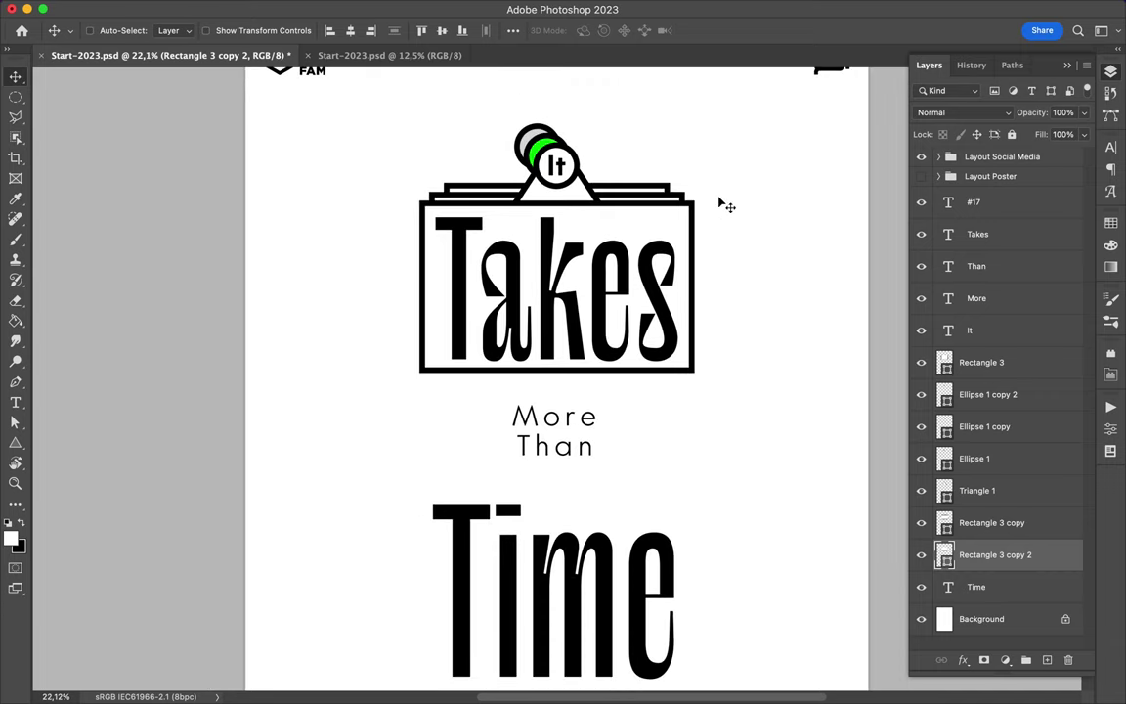
scroll(719, 202, down, 2)
super+click(427, 293)
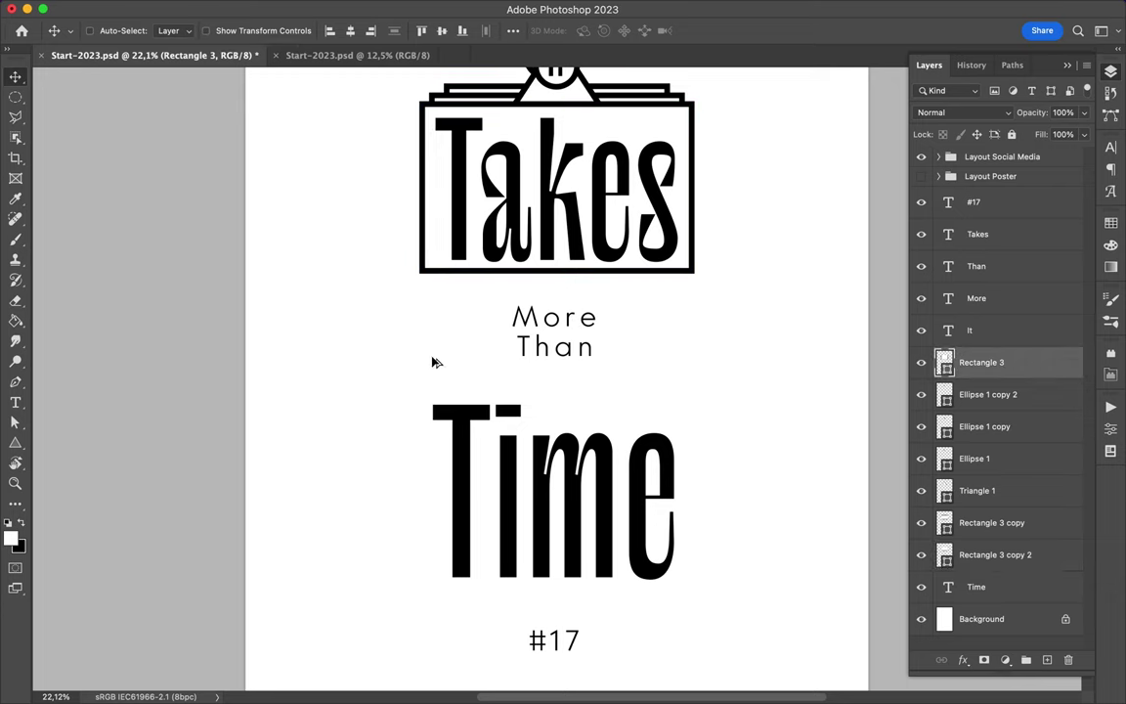
- Duplicate the Takes box down and resize it to fit around More Than
drag(427, 230, 440, 414)
key(super+t)
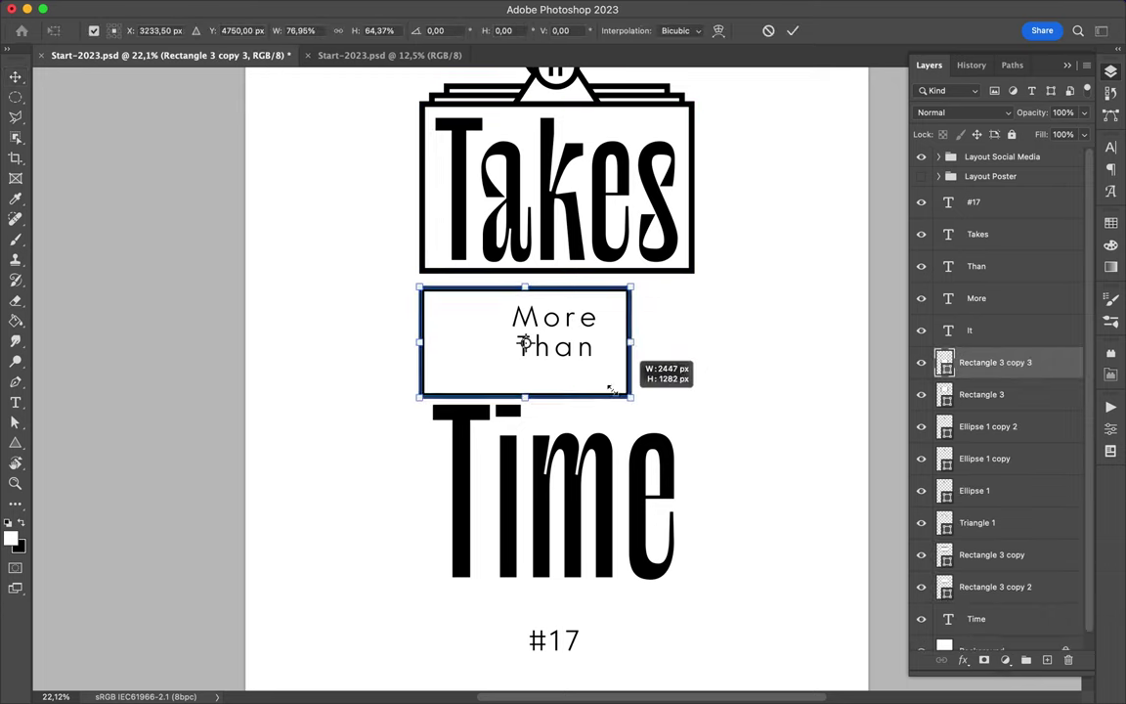
drag(696, 459, 617, 388)
drag(451, 345, 489, 377)
key(Return)
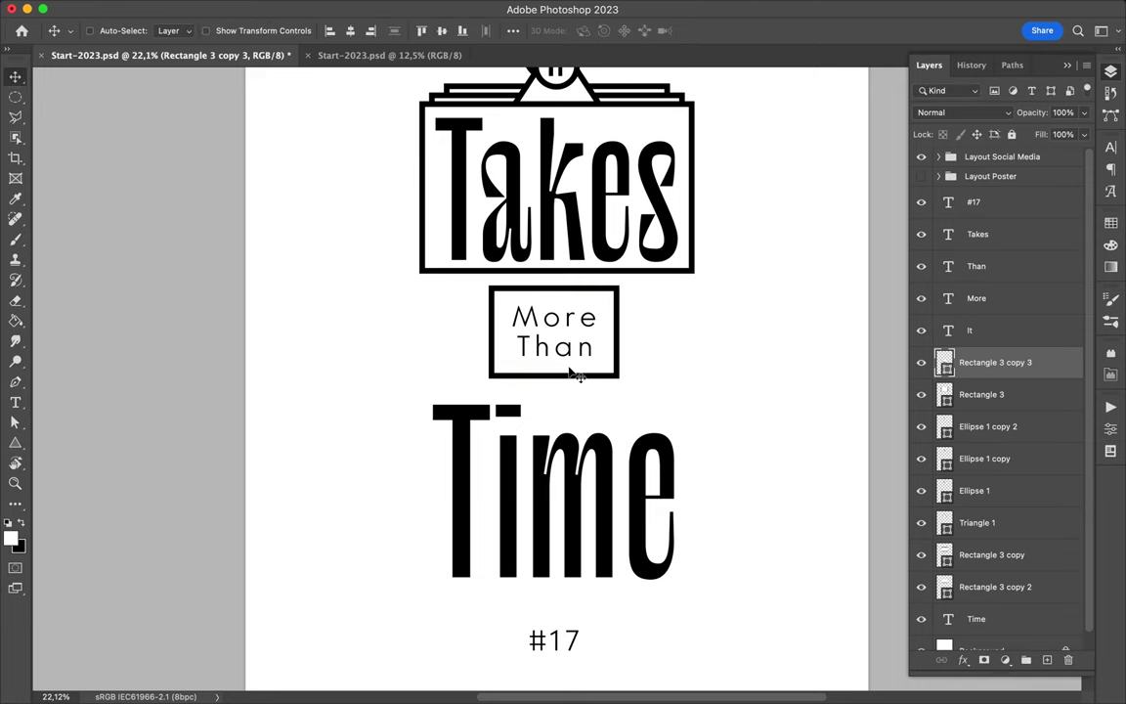
- Draw an outlined rectangle around Time and place it beneath the Time text
key(u)
right_click(16, 443)
click(59, 396)
drag(445, 433, 723, 604)
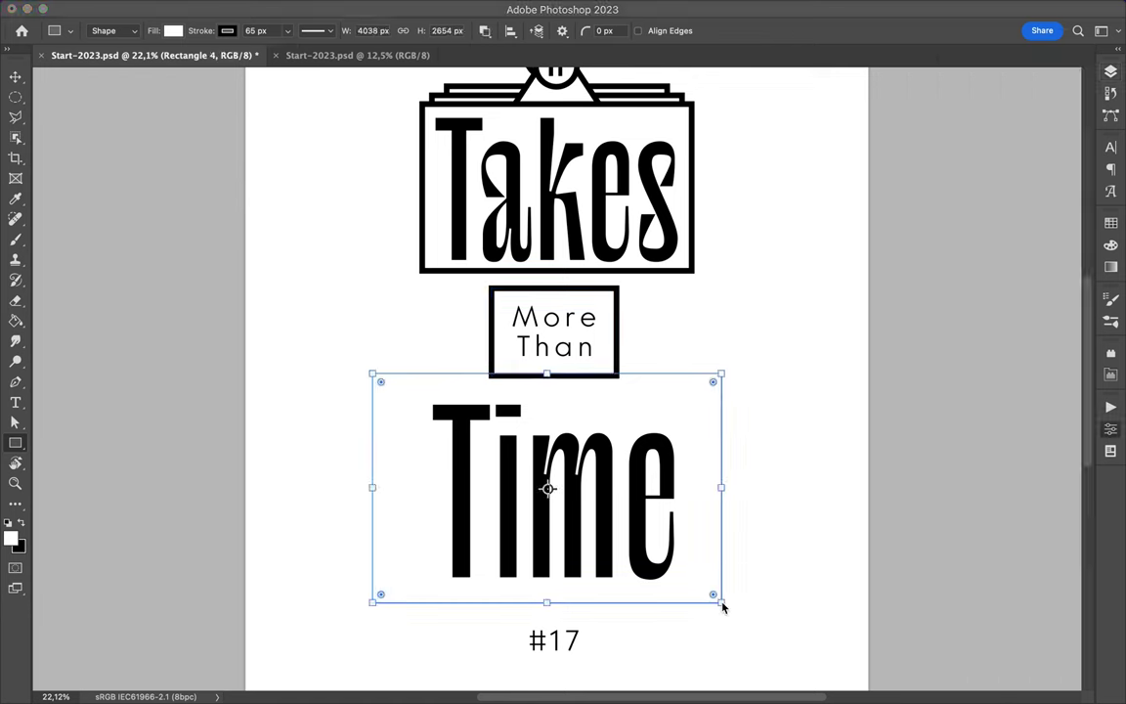
key(v)
drag(960, 433, 990, 608)
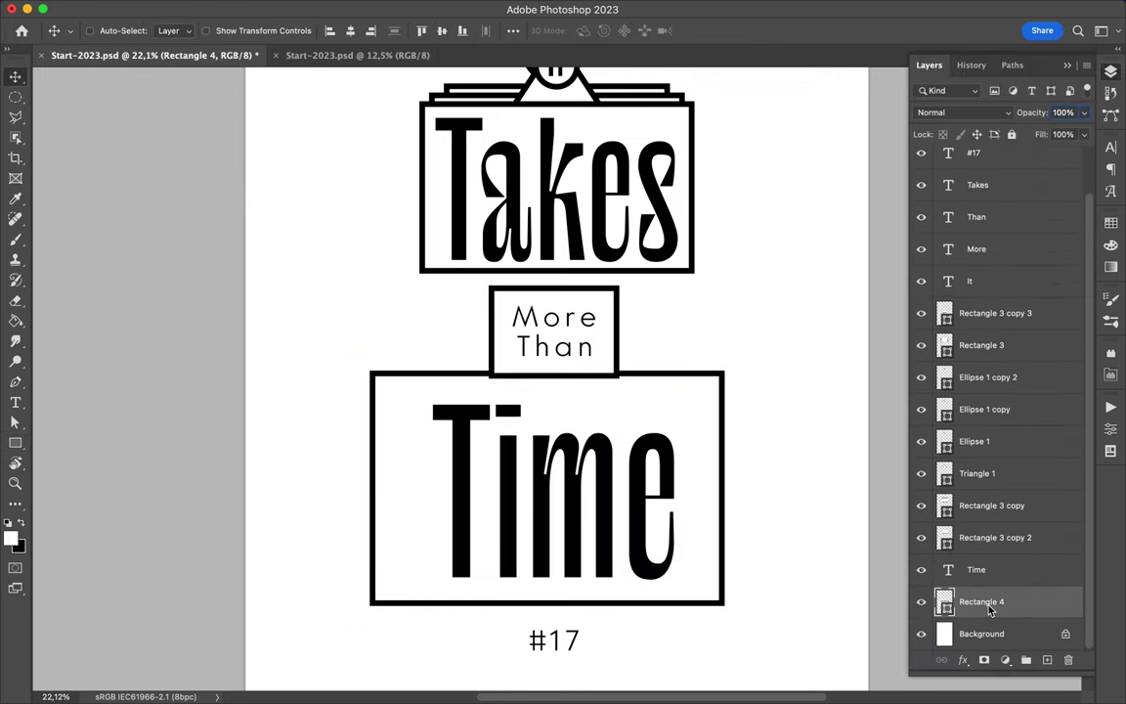
- Centre the Time box under Takes and shrink it slightly from its centre
click(90, 31)
shift+click(978, 152)
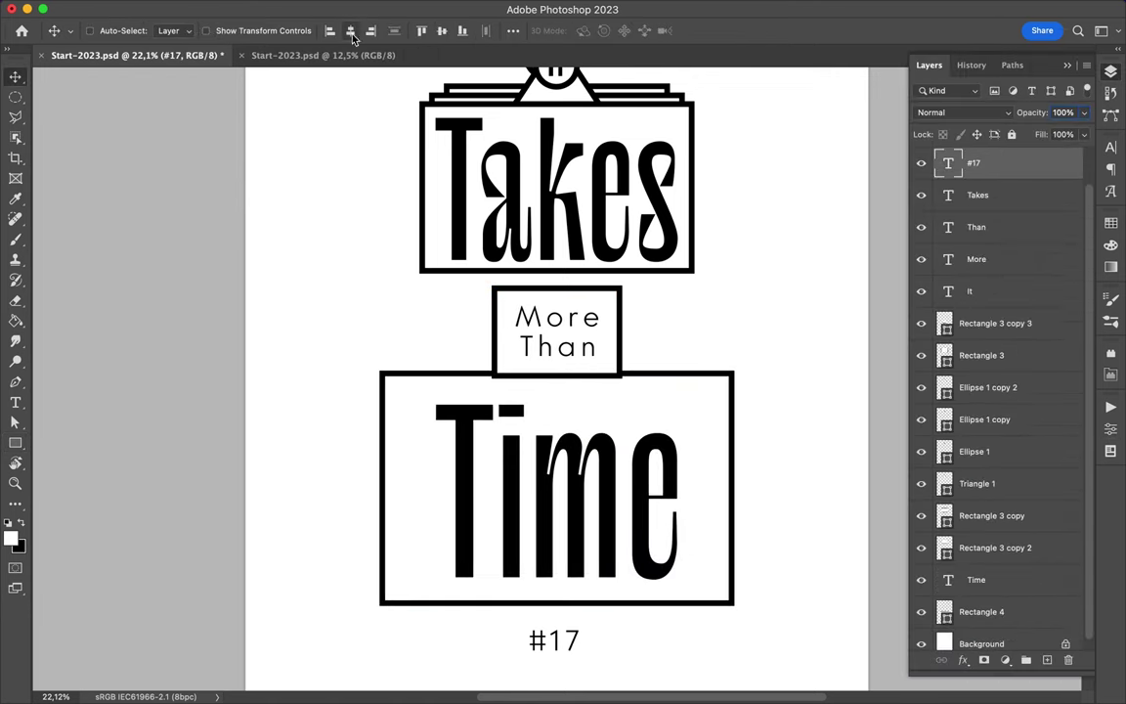
click(350, 30)
key(ctrl+t)
drag(380, 488, 404, 491)
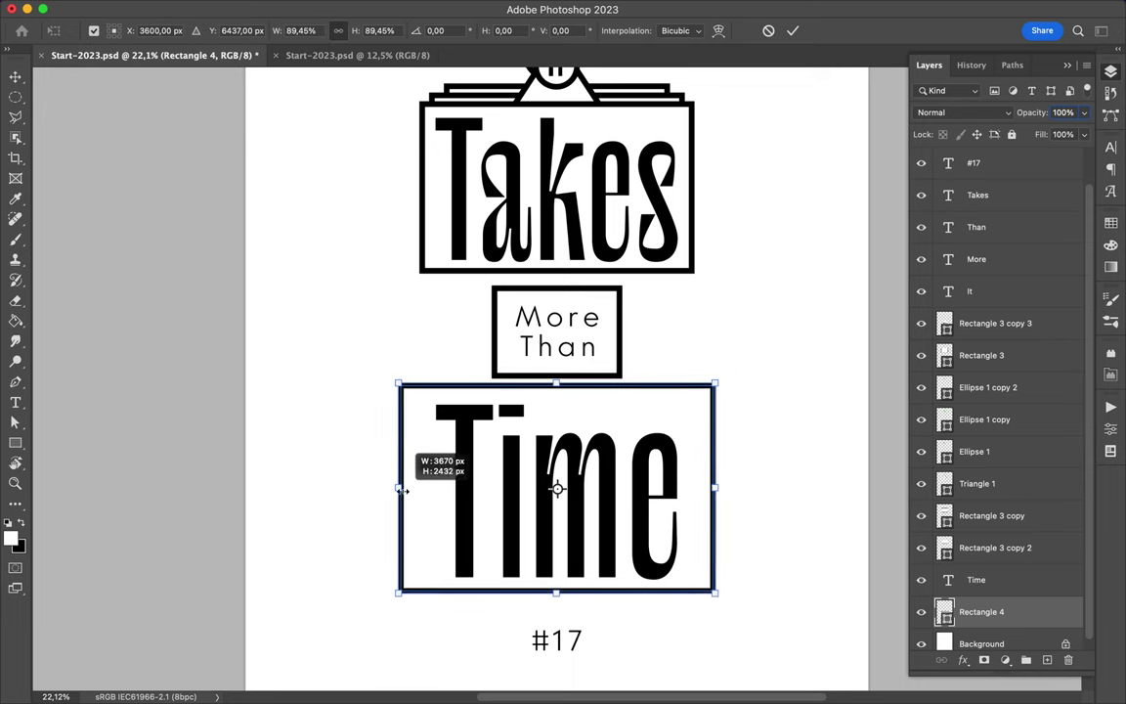
key(Return)
- Add a black-filled bar across the Time box's top edge, layered behind the box
key(u)
drag(451, 375, 681, 418)
click(173, 30)
click(80, 106)
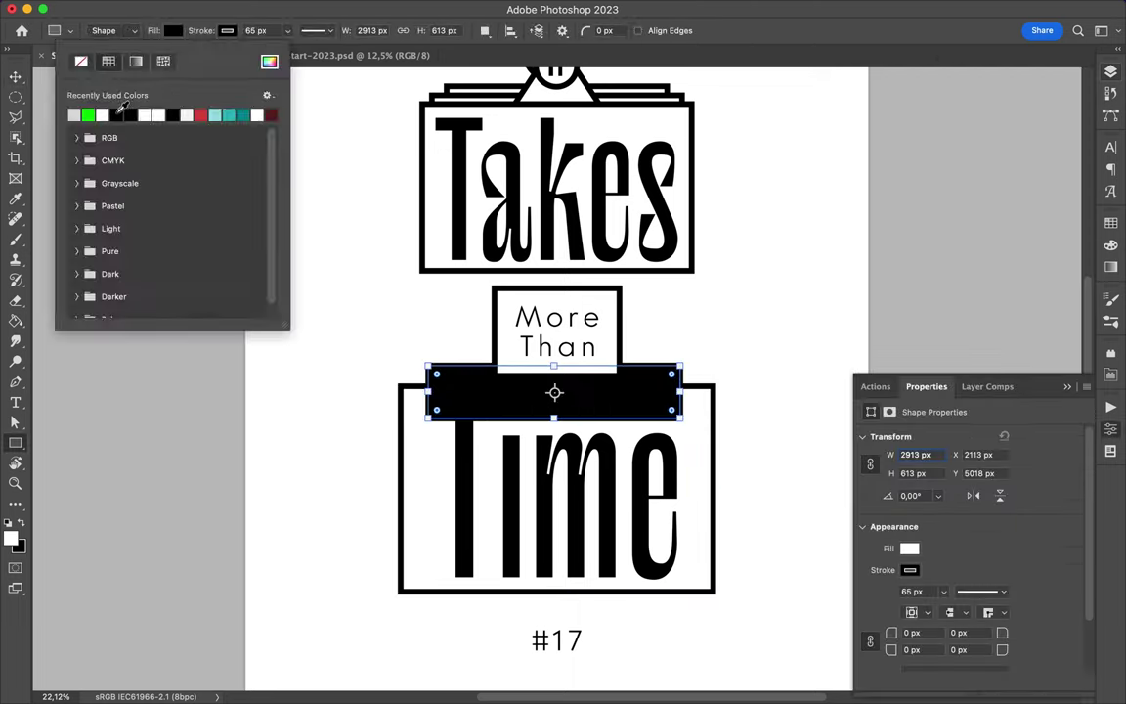
click(1110, 72)
drag(981, 569, 981, 614)
key(v)
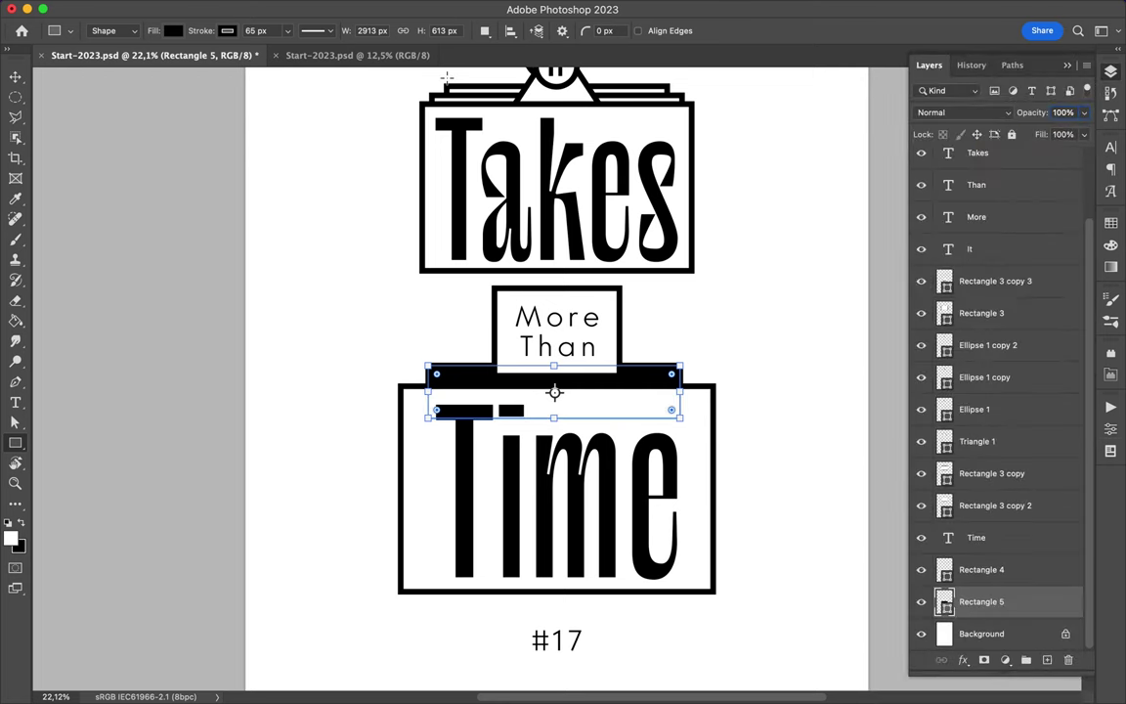
key(a)
scroll(670, 303, up, 2)
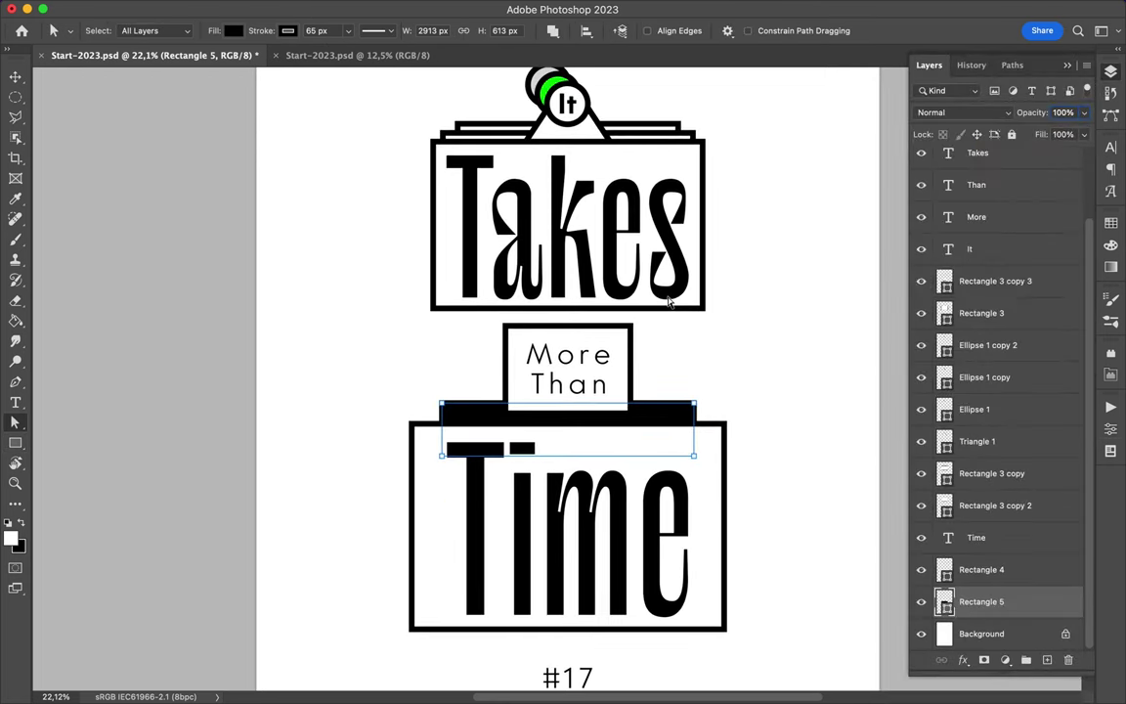
scroll(765, 484, down, 5)
key(v)
super+click(593, 548)
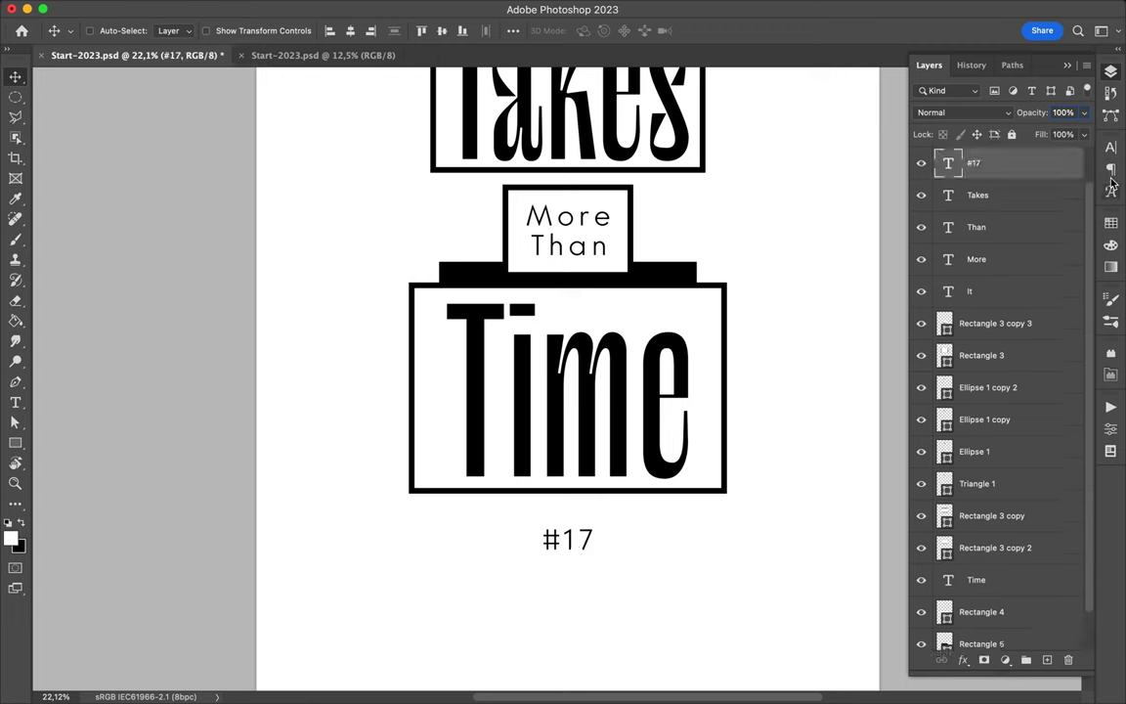
- Set the #17 text to Core Sans G 65 Bold
click(1111, 147)
click(963, 169)
click(953, 218)
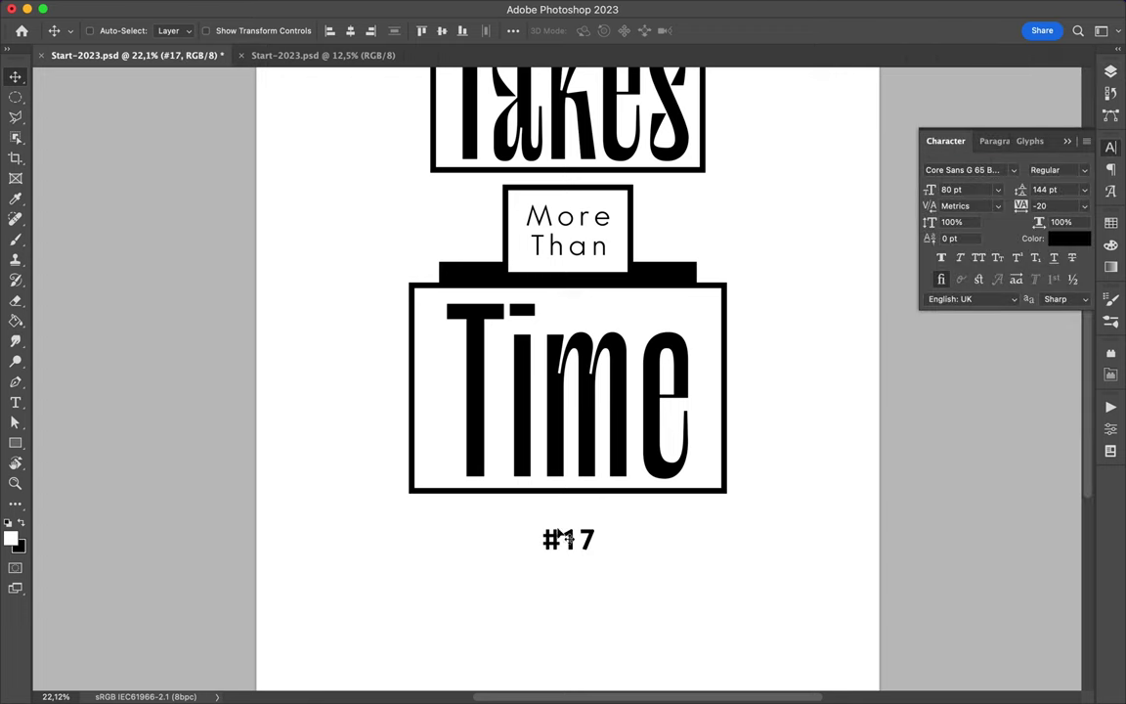
- Draw an outlined circle below the Time box, send it backward, and move #17 inside
right_click(15, 443)
click(78, 455)
drag(572, 489, 621, 539)
key(v)
key(super+bracketleft)
key(super+bracketleft)
key(super+bracketleft)
key(super+bracketleft)
key(super+bracketleft)
key(super+bracketleft)
key(super+bracketleft)
key(super+bracketleft)
key(super+bracketleft)
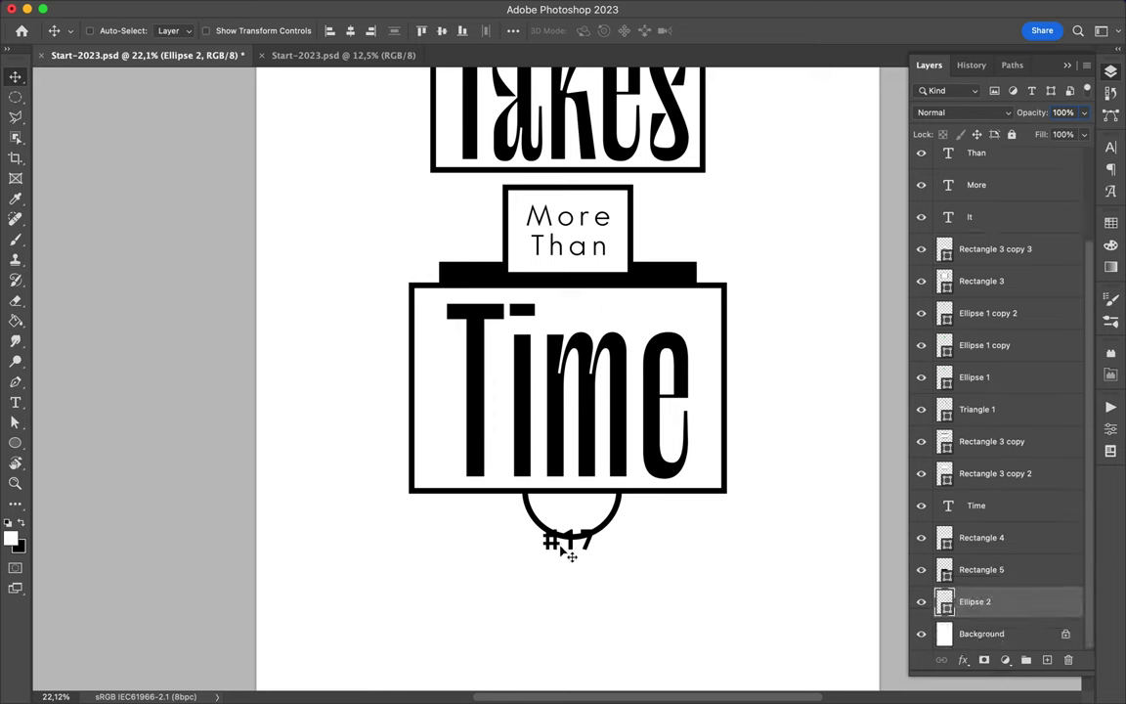
drag(571, 553, 572, 518)
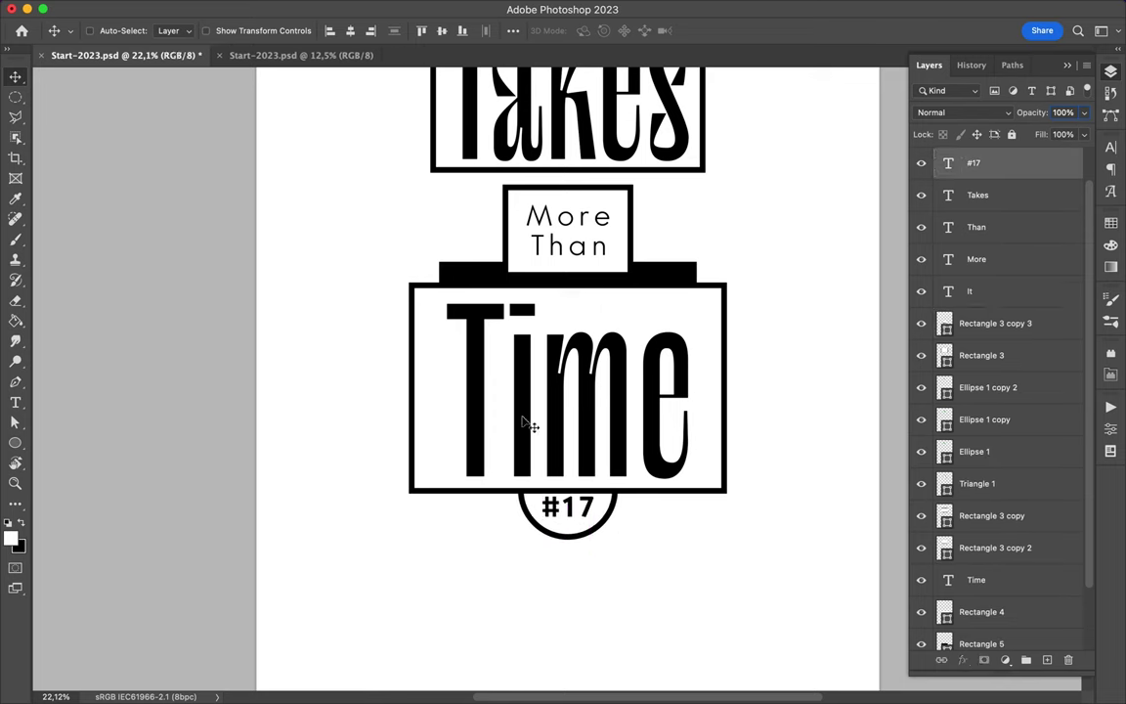
click(577, 518)
super+click(567, 534)
key(super+alt+t)
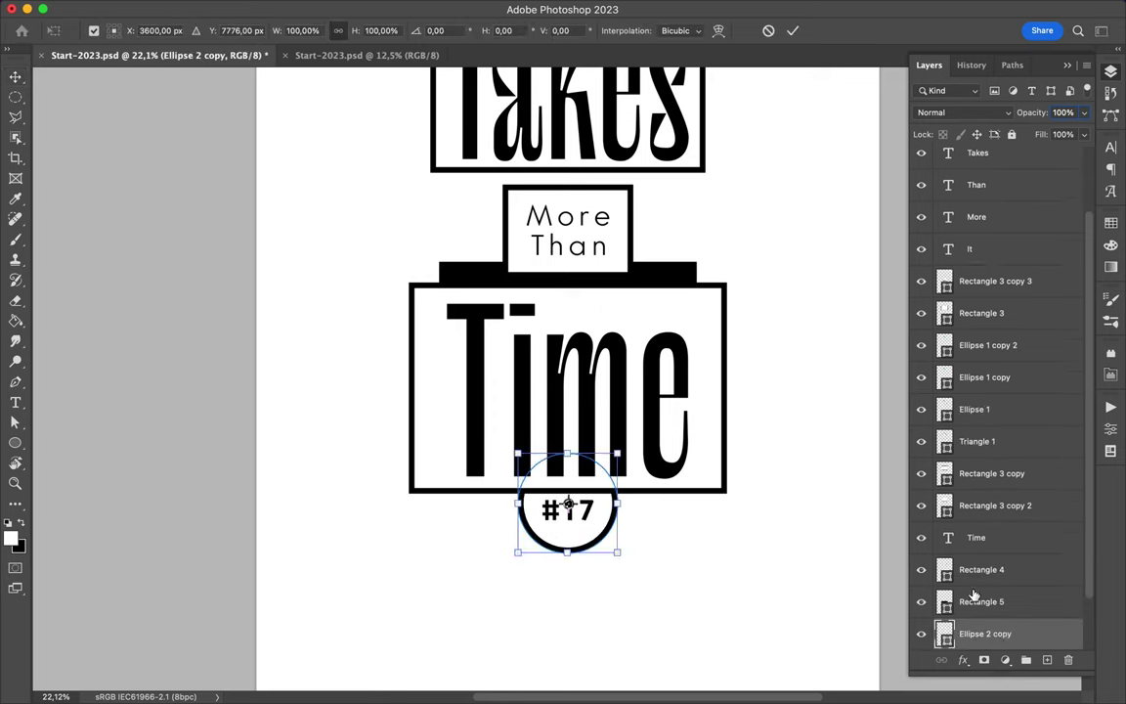
- Duplicate the #17 circle and enlarge the copy into an outer ring
key(Return)
key(super+j)
key(super+t)
drag(617, 540, 629, 562)
key(Return)
super+click(576, 515)
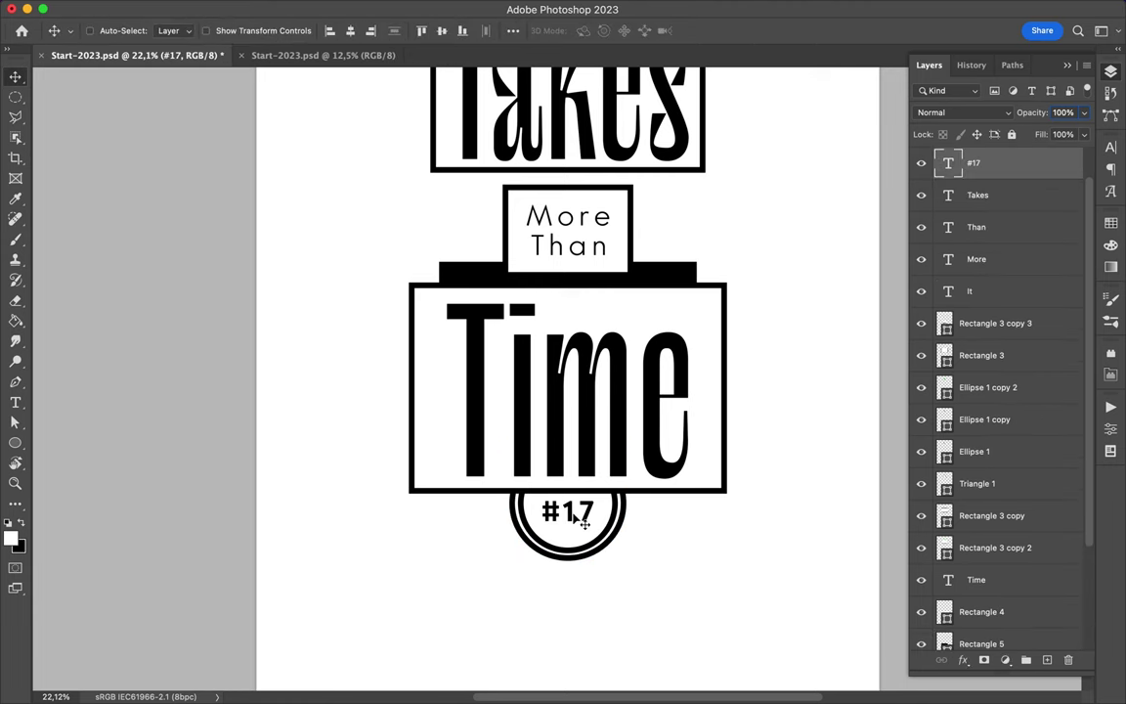
- Narrow the Time box slightly with Free Transform
scroll(724, 550, up, 3)
super+click(723, 544)
key(super+t)
drag(735, 442, 728, 413)
key(Return)
- Stack two offset Time box copies behind it and move another copy behind Takes
drag(981, 439, 982, 581)
drag(736, 537, 745, 546)
drag(977, 569, 977, 618)
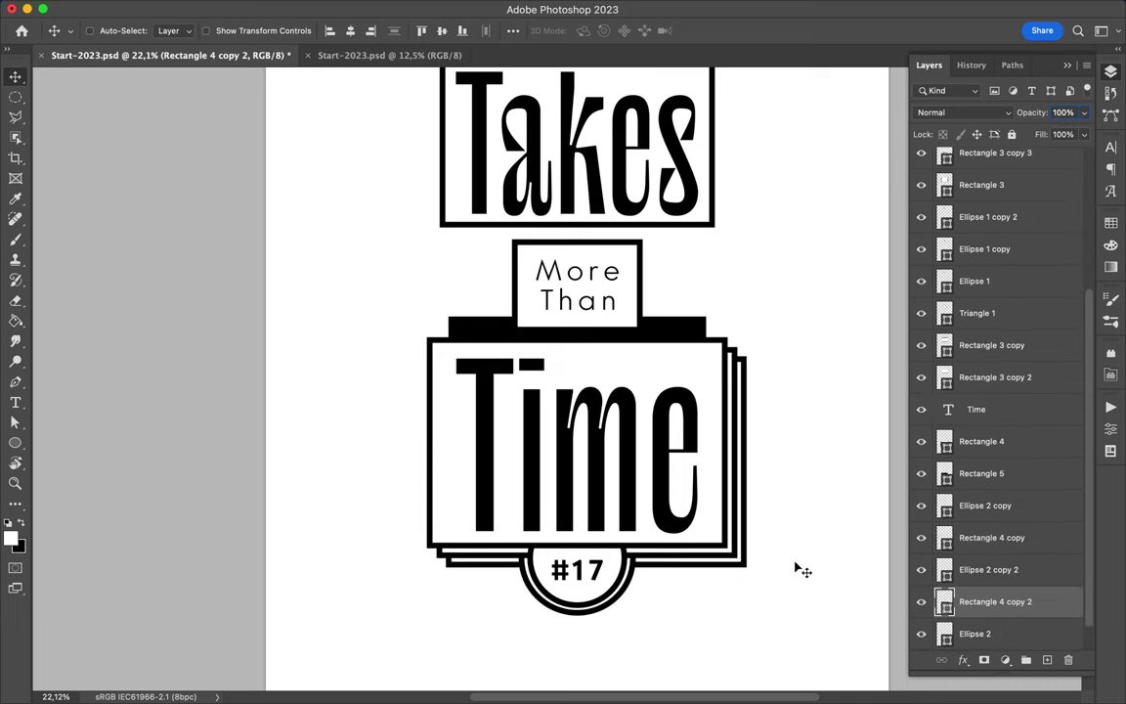
scroll(772, 515, down, 1)
alt+scroll(772, 515, down, 2)
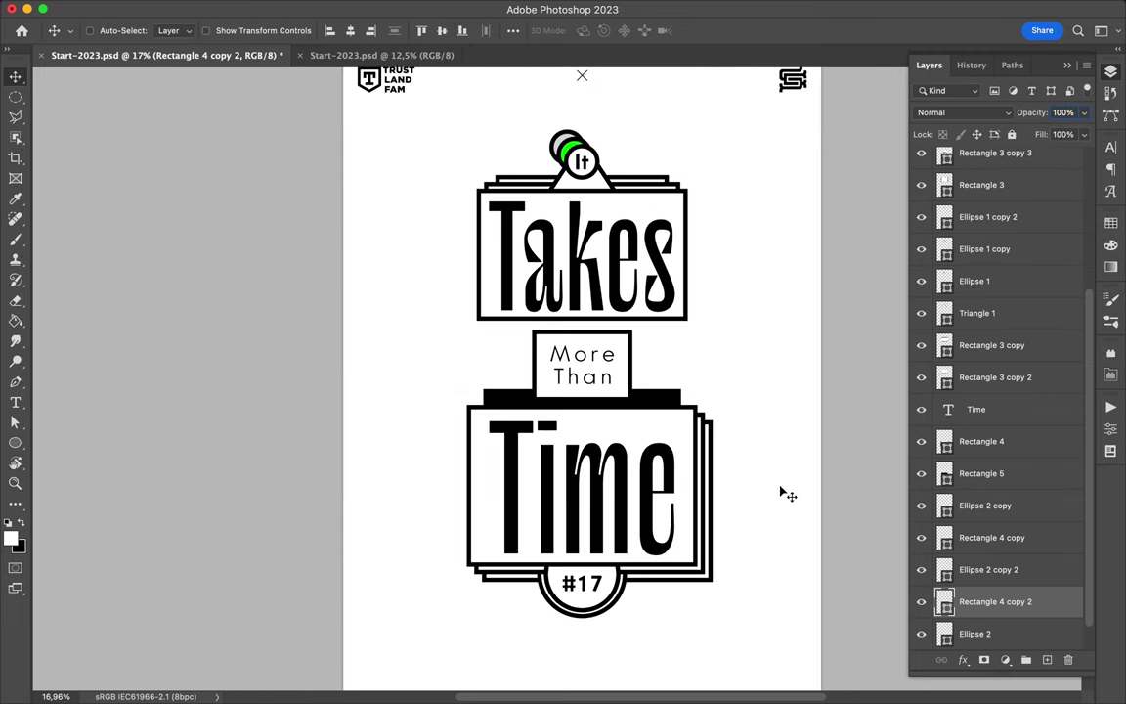
drag(470, 382, 455, 266)
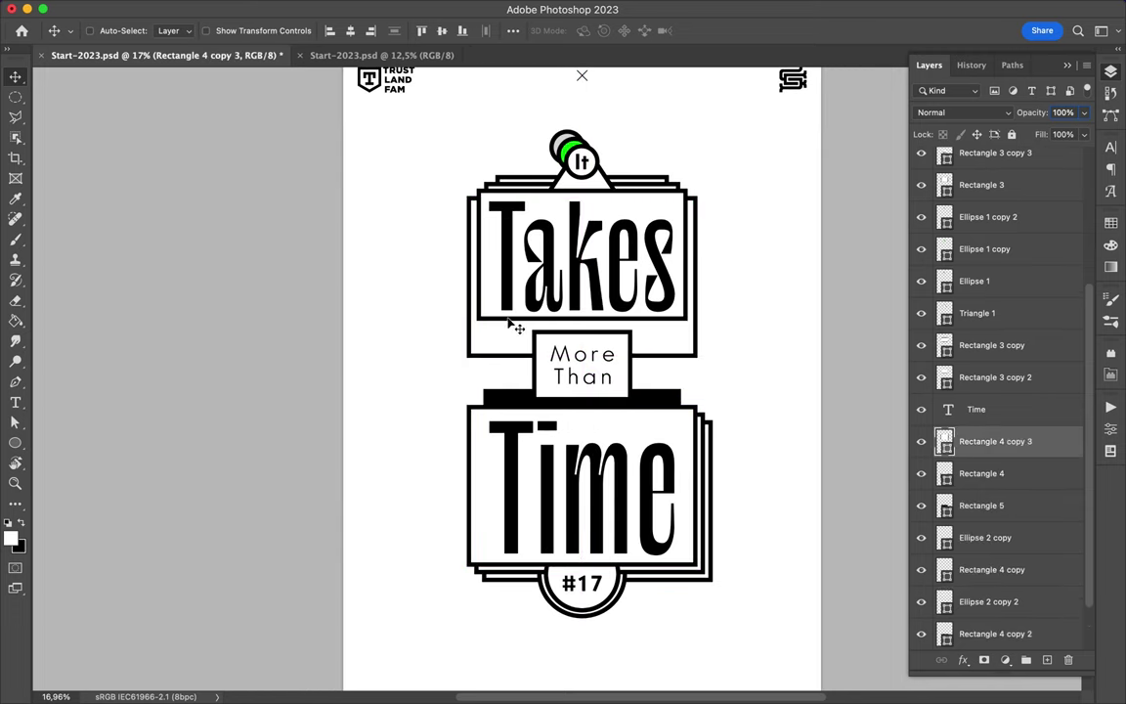
- Draw the jagged border's points down the left side and along the bottom
key(p)
click(473, 241)
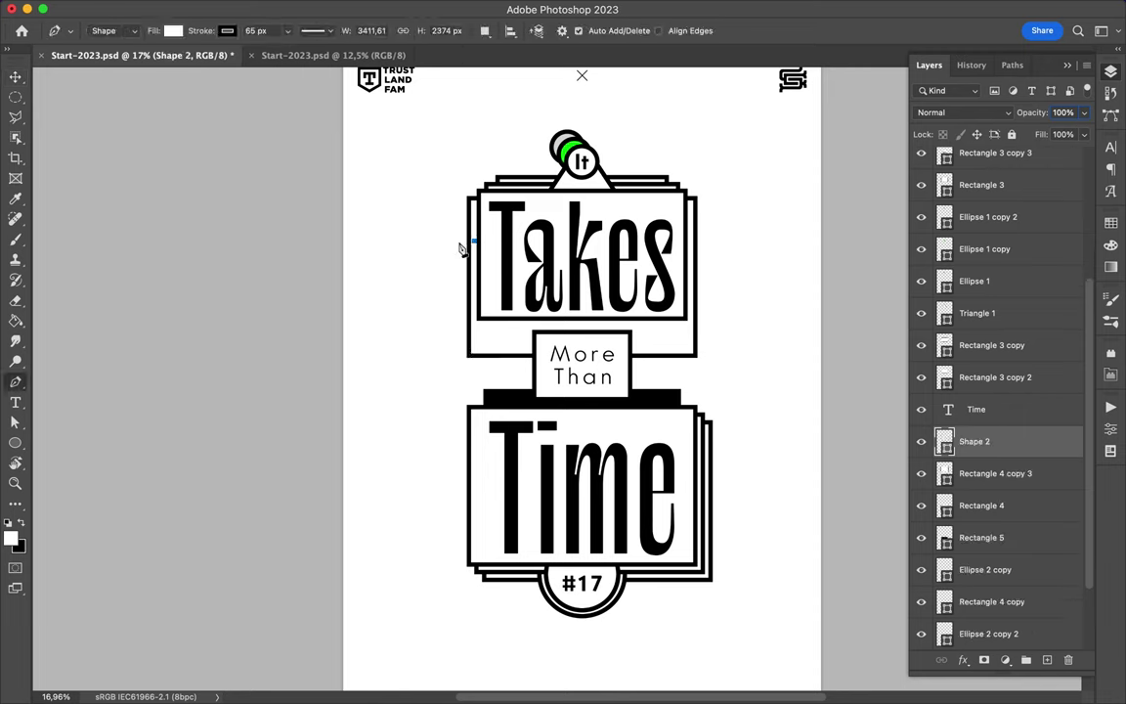
click(426, 436)
click(426, 459)
click(448, 441)
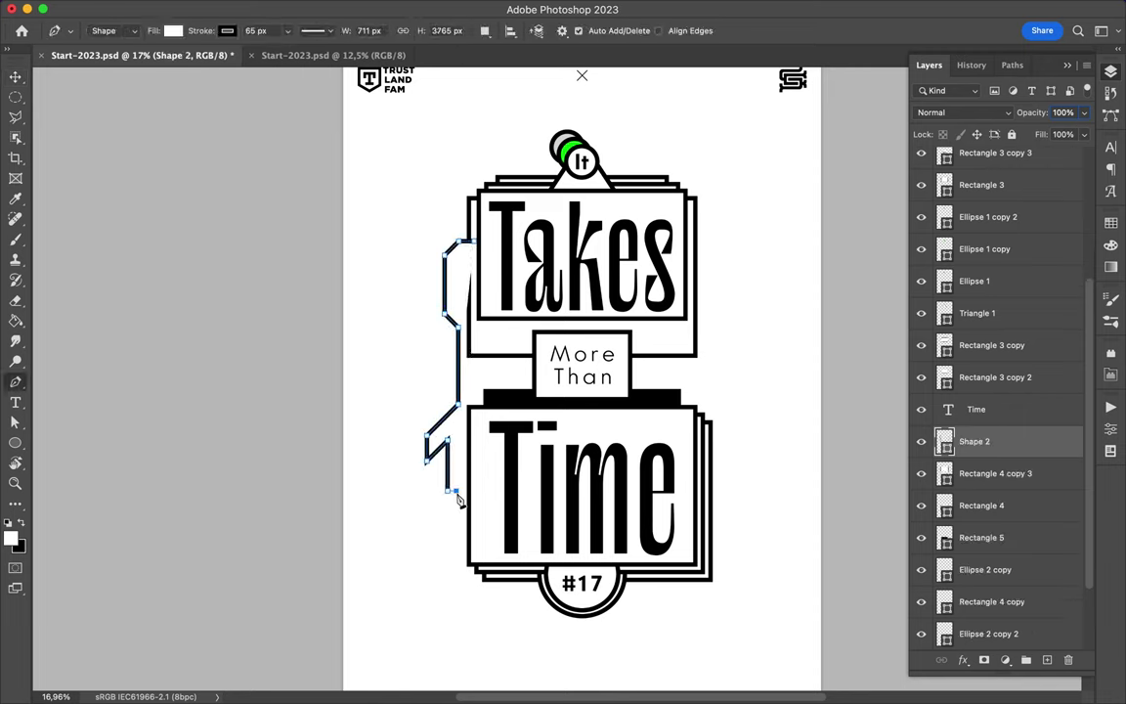
click(456, 580)
click(474, 595)
click(518, 595)
click(550, 629)
click(605, 627)
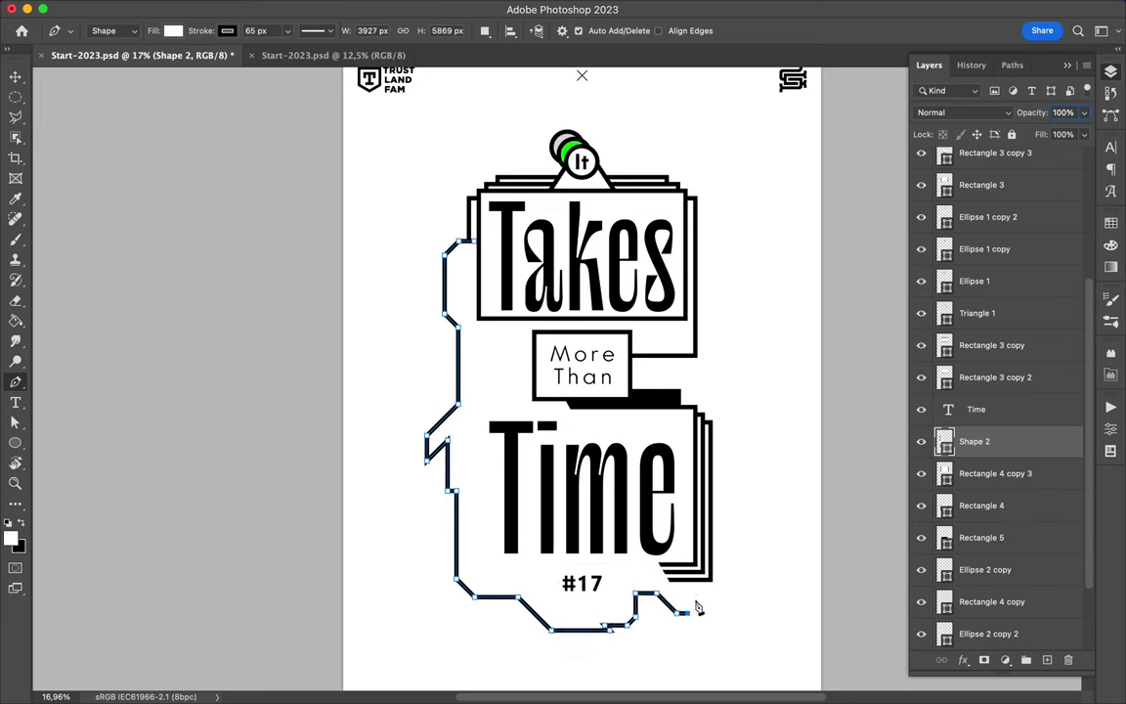
- Continue the jagged border up the right side to above the Takes box
click(727, 508)
click(741, 492)
click(741, 427)
click(731, 433)
click(723, 424)
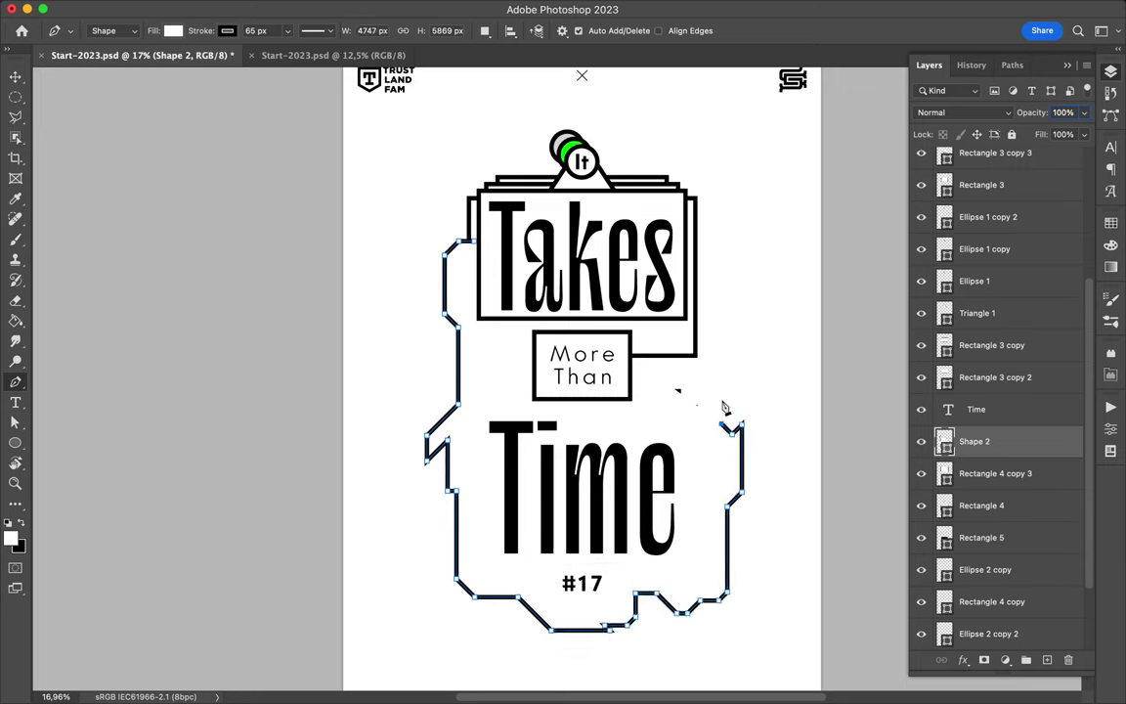
click(717, 254)
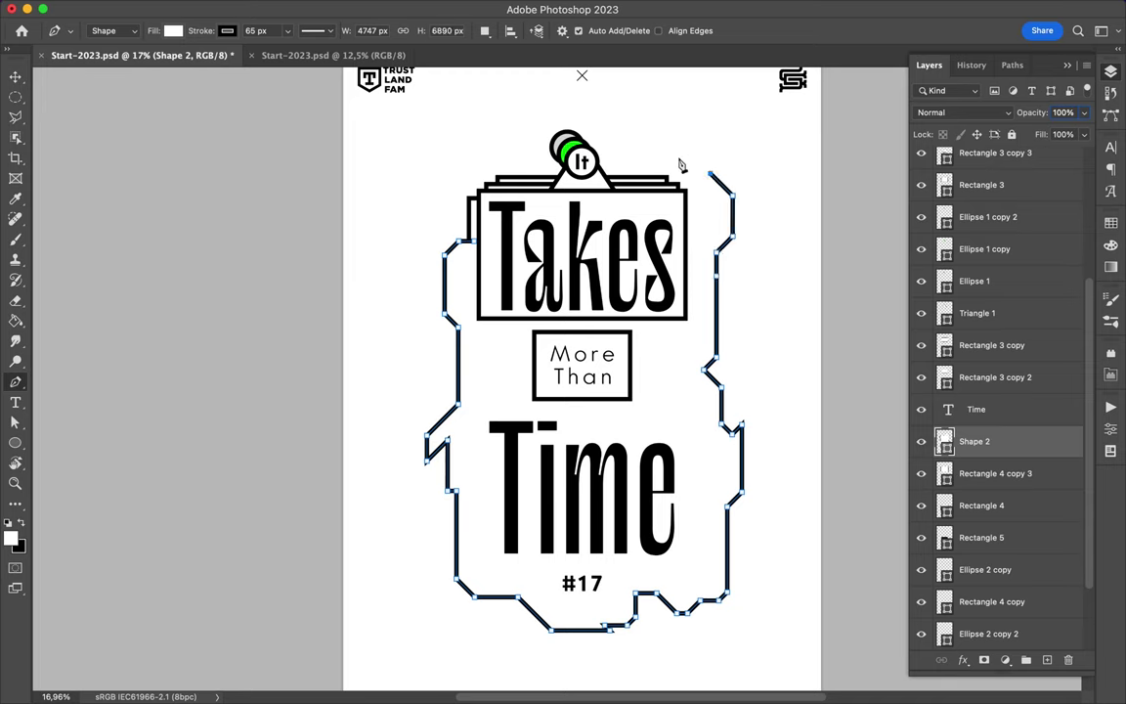
click(710, 145)
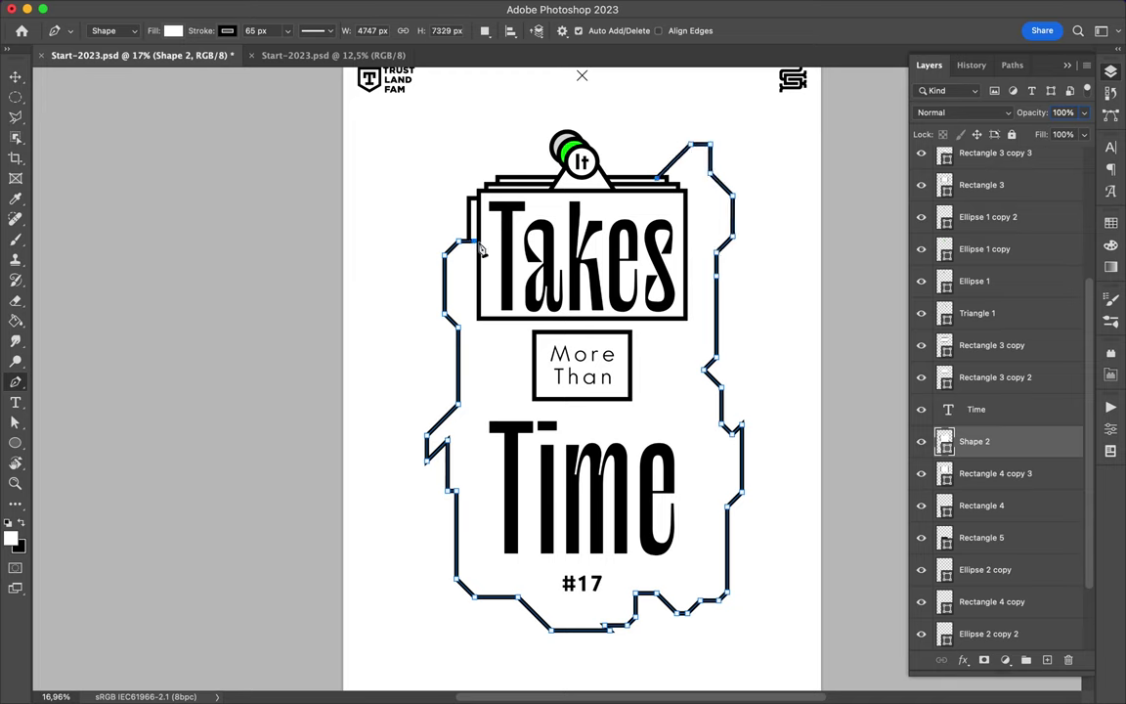
- Move the jagged border layer just above Background and save the document
key(a)
click(419, 248)
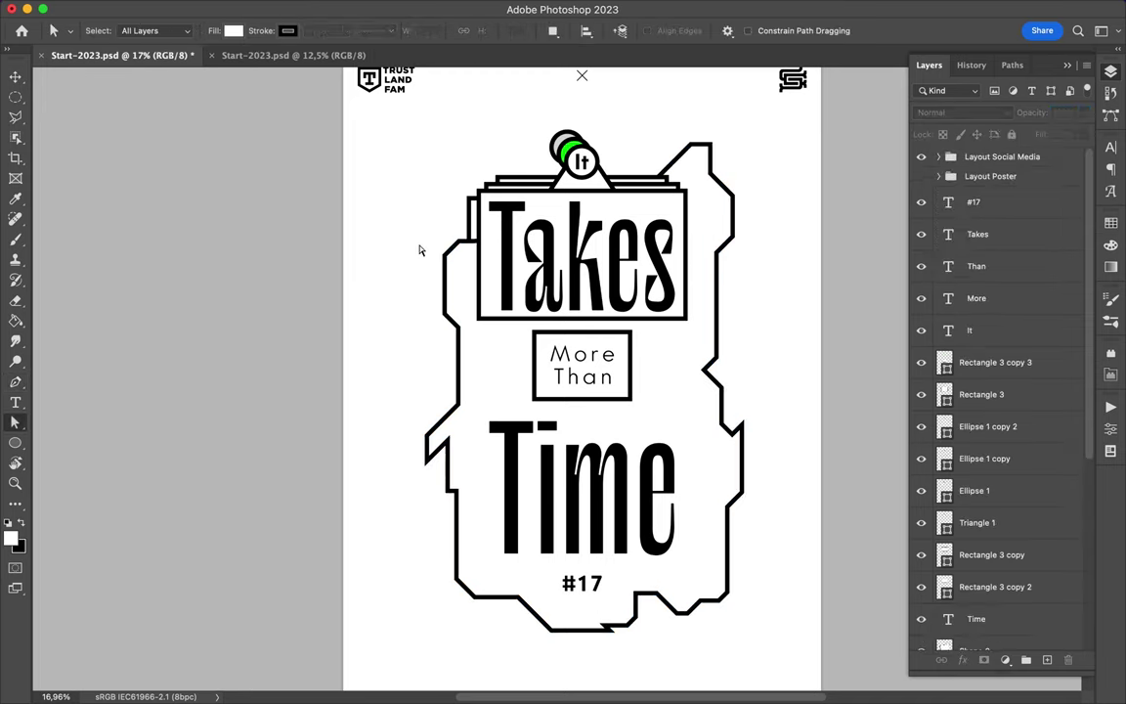
click(648, 189)
click(761, 215)
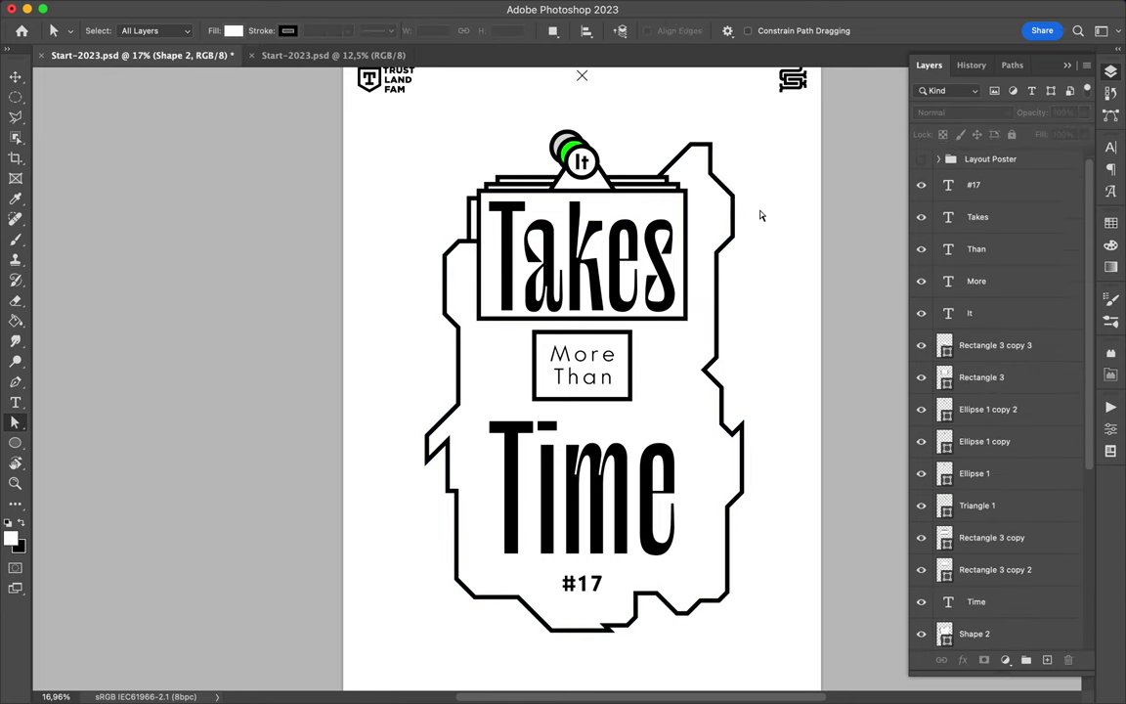
key(v)
drag(974, 633, 967, 620)
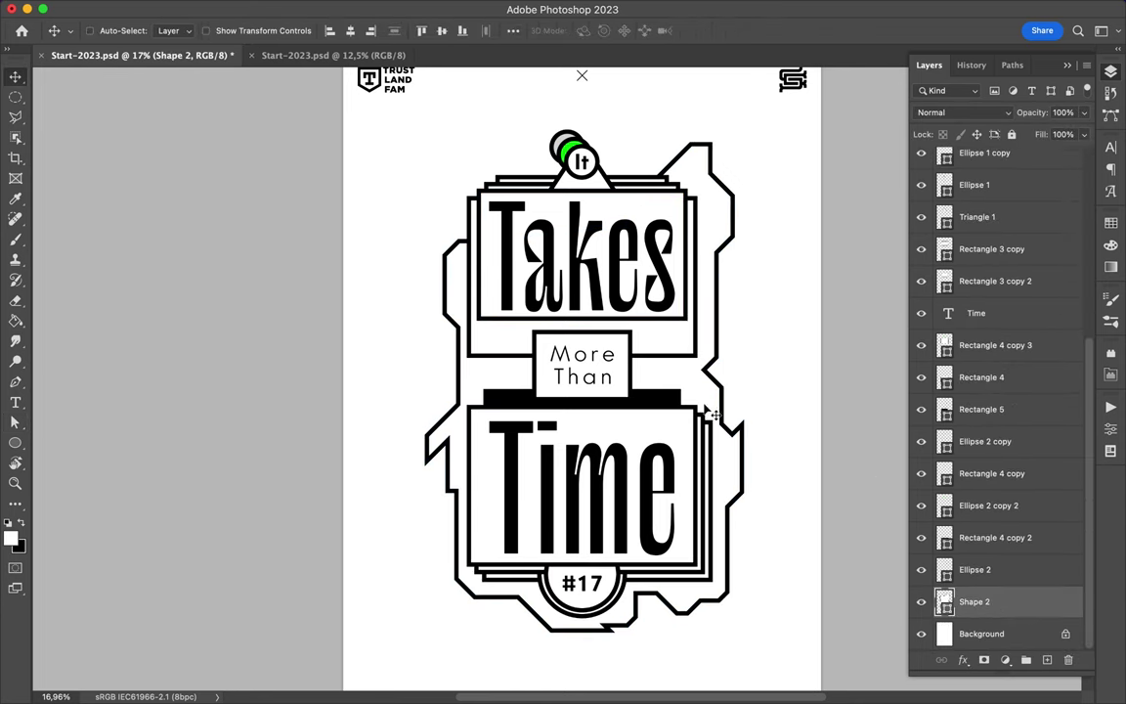
key(ctrl+s)
- Turn the #17 ring green, add a lower-stacked More Than box copy, and begin a starburst left of Time
ctrl+click(564, 547)
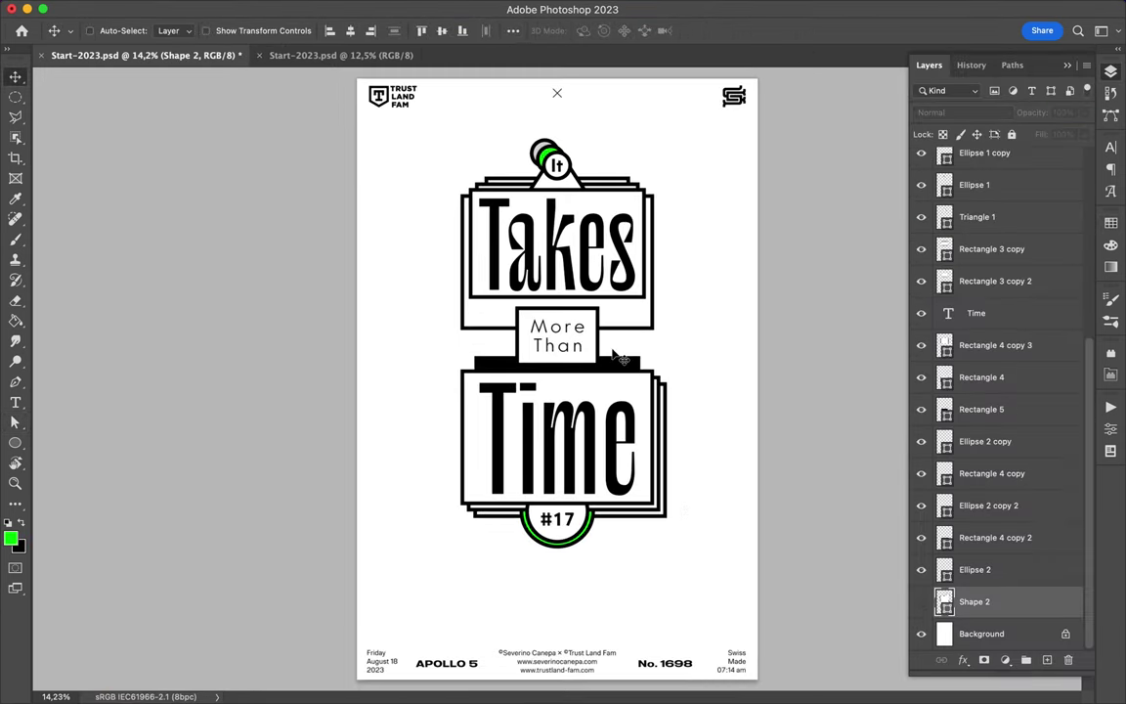
ctrl+click(606, 350)
key(ctrl+bracketleft)
key(ctrl+bracketleft)
key(ctrl+bracketleft)
drag(562, 337, 515, 350)
key(p)
click(419, 444)
- Finish the starburst left of Time, raise its layer, and fill it light grey
click(437, 401)
click(445, 431)
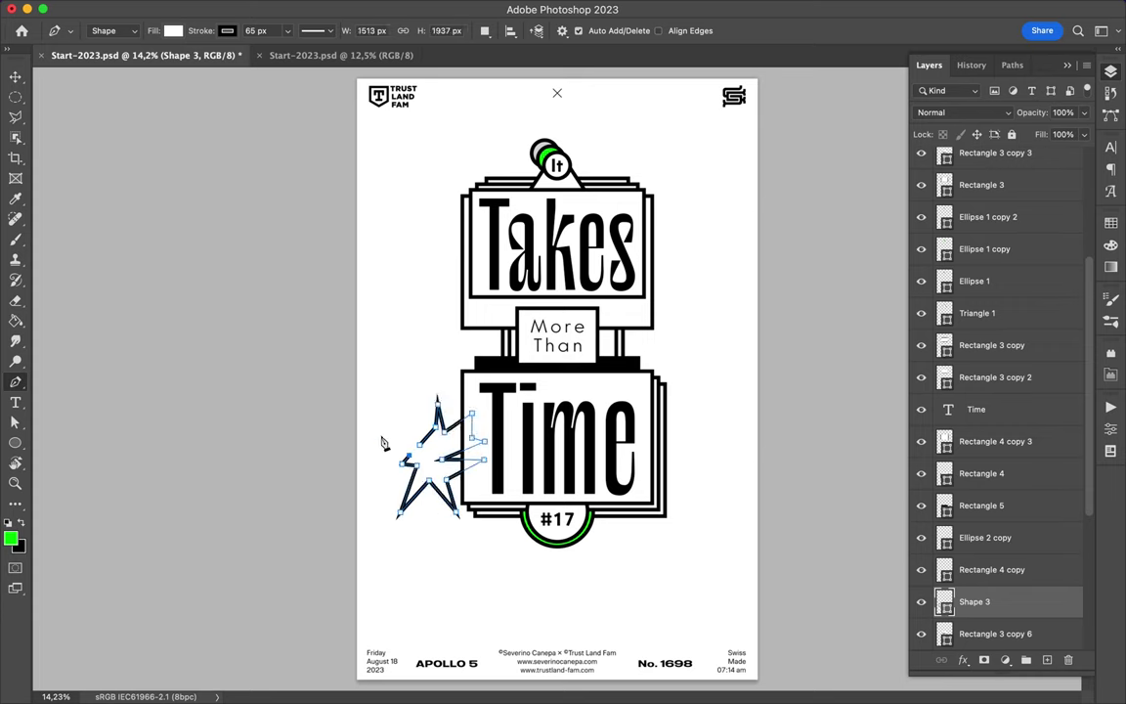
click(400, 456)
key(v)
drag(974, 601, 968, 210)
key(a)
click(1110, 223)
click(927, 262)
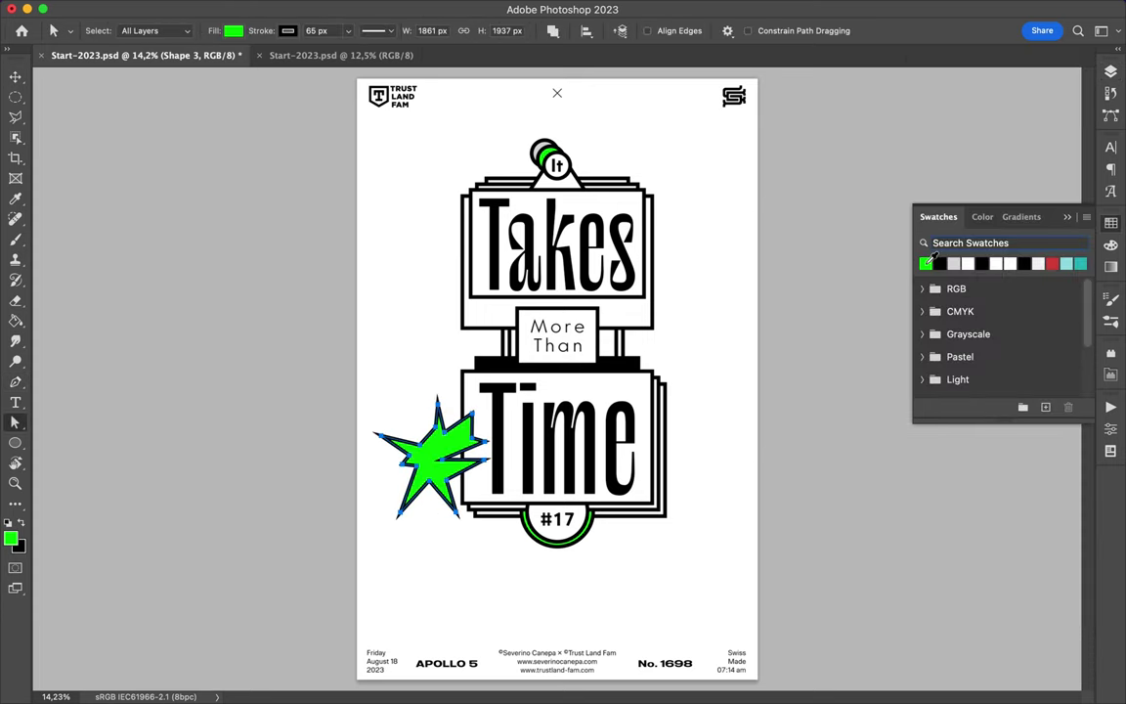
key(v)
click(443, 448)
- Draw a starburst right of More Than and start another above-left of Takes
key(p)
click(627, 313)
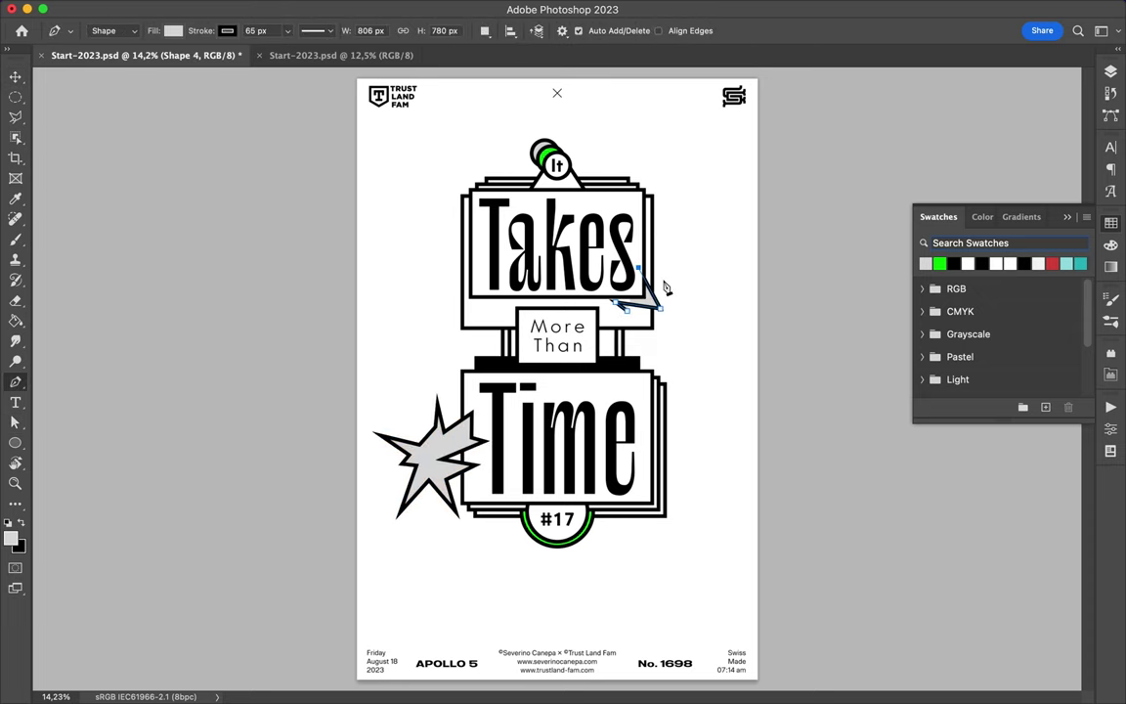
click(717, 281)
click(678, 289)
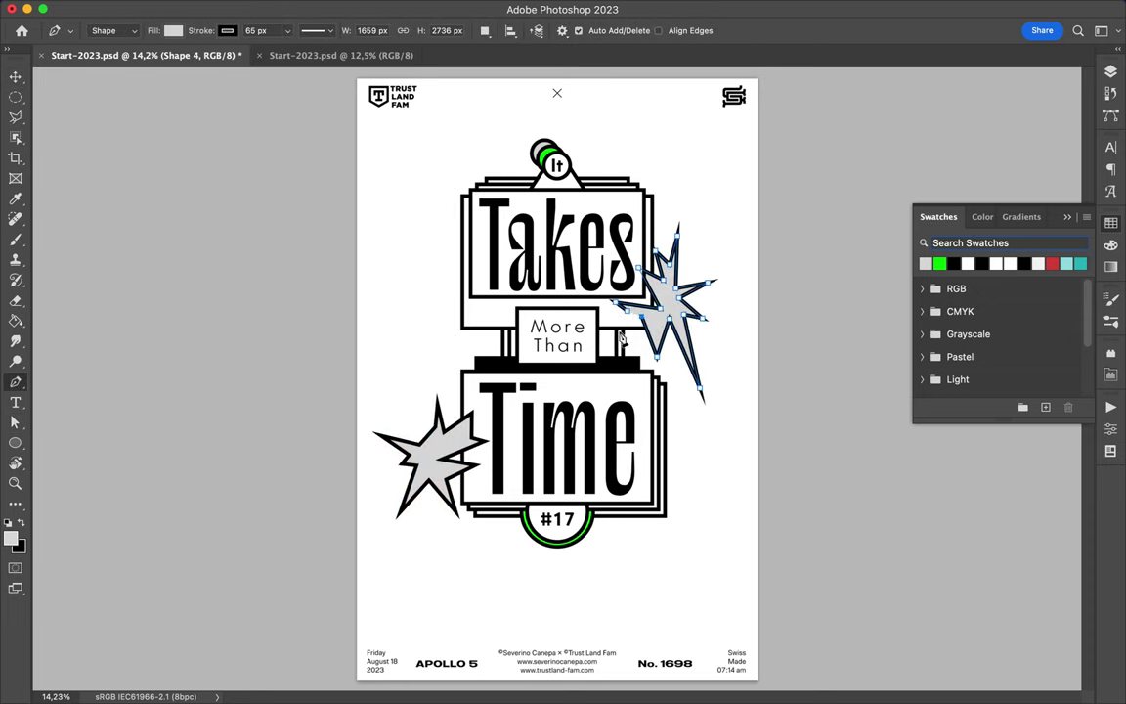
key(v)
key(a)
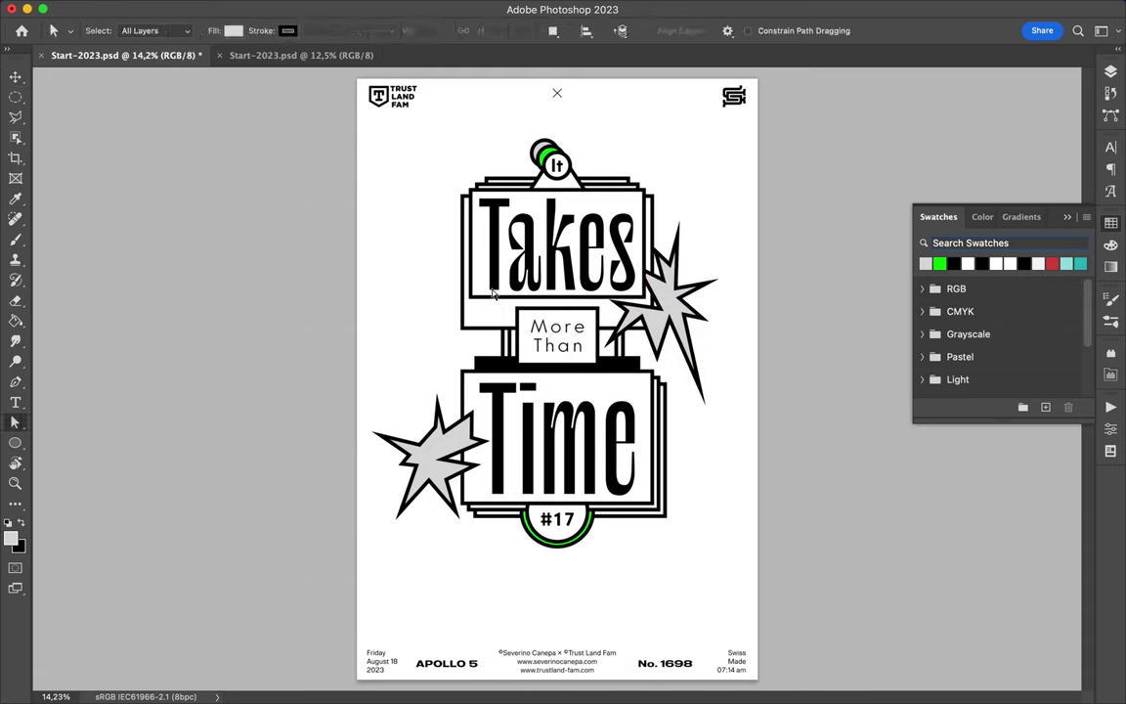
key(p)
click(437, 269)
click(410, 221)
- Complete the spiky starburst above-left of the Takes box
click(401, 178)
click(406, 144)
click(497, 129)
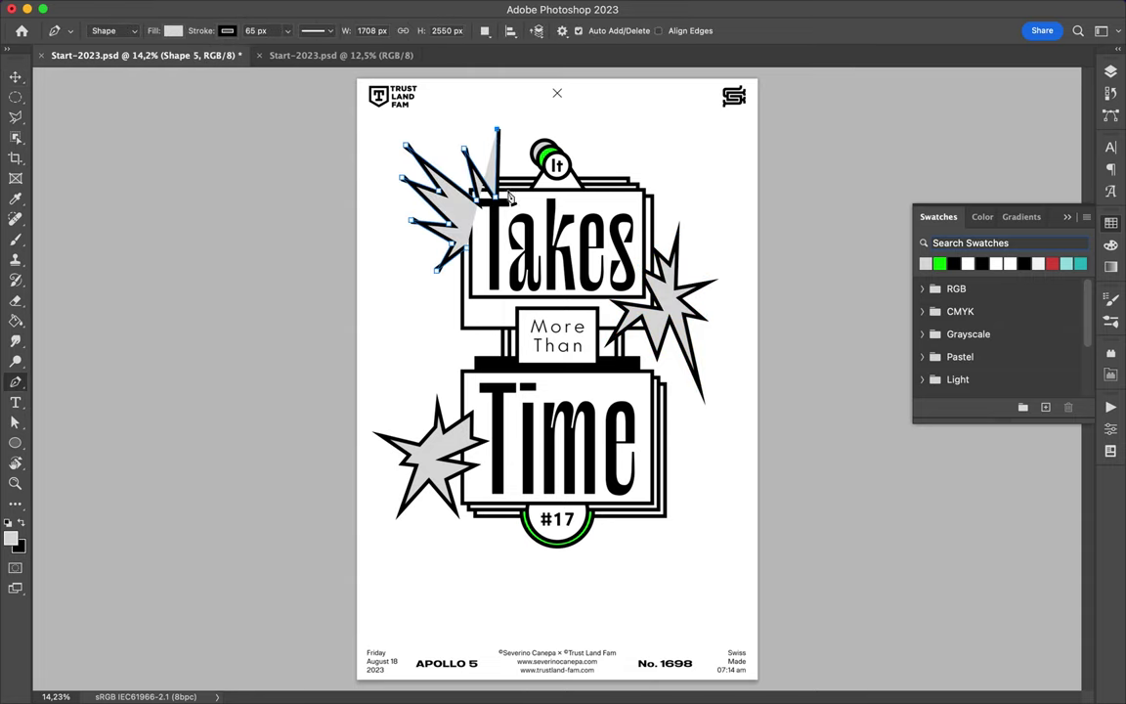
click(513, 163)
click(509, 200)
click(1112, 73)
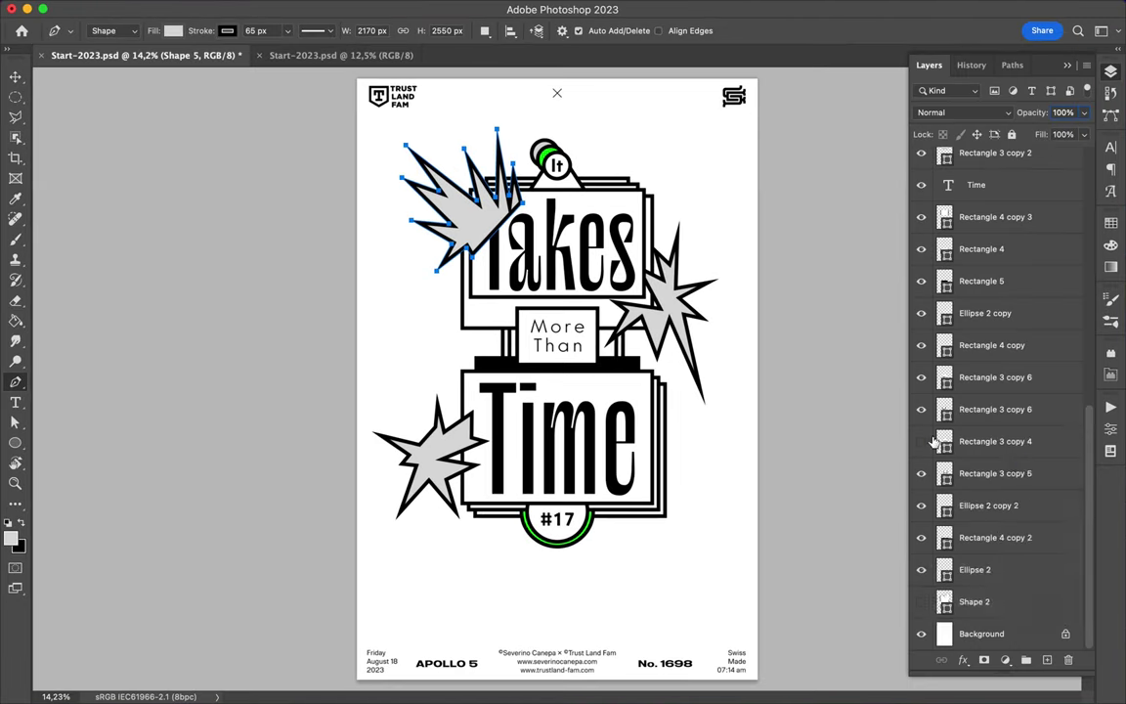
right_click(924, 441)
key(Escape)
key(v)
- Draw a large starburst below-right of Time and move its layer behind the Time box
scroll(987, 439, up, 5)
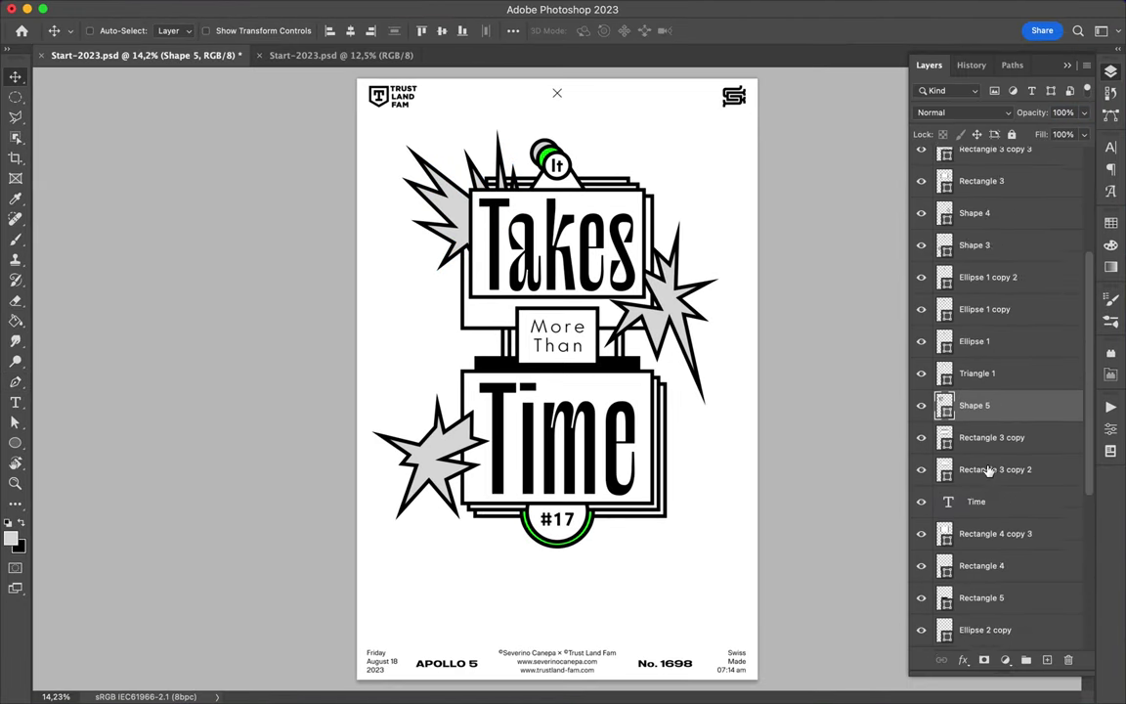
scroll(987, 472, down, 1)
key(p)
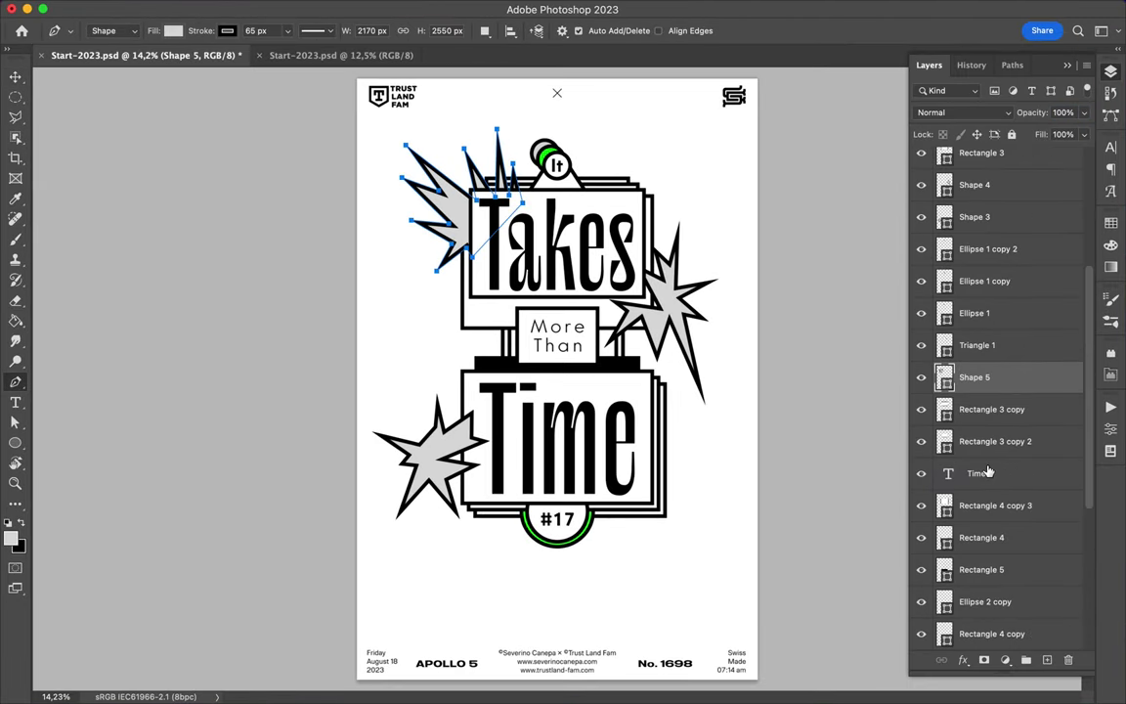
mouse_move(606, 547)
mouse_down()
mouse_move(663, 528)
mouse_move(655, 460)
mouse_up()
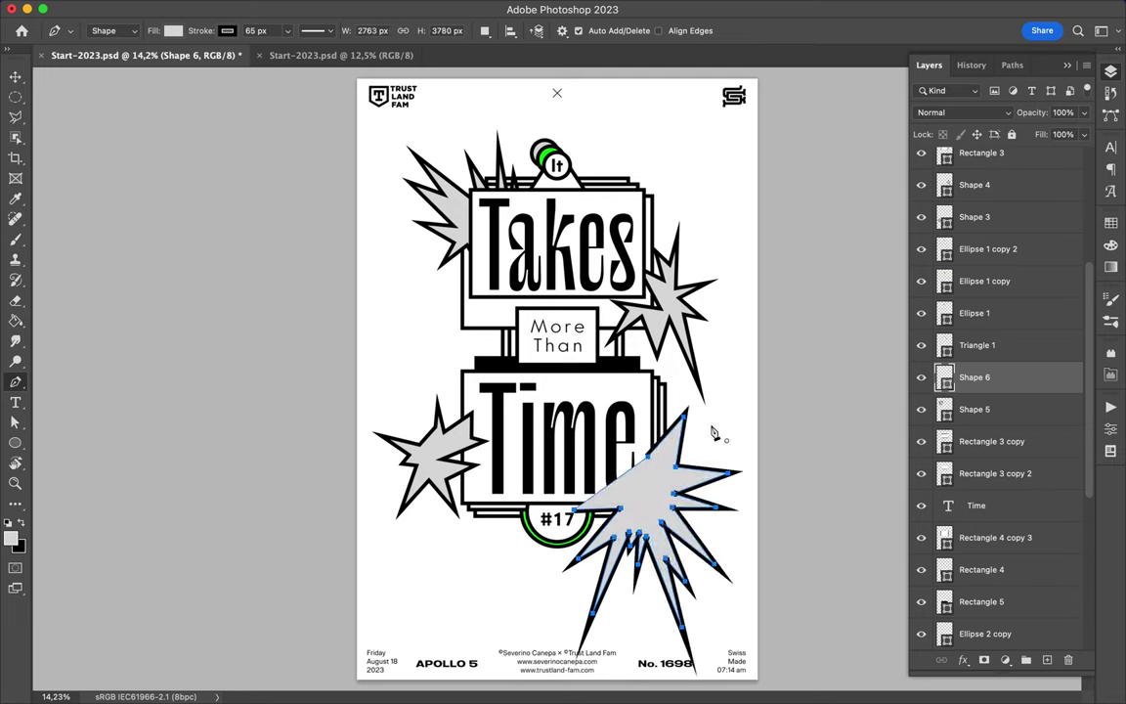
drag(975, 376, 993, 540)
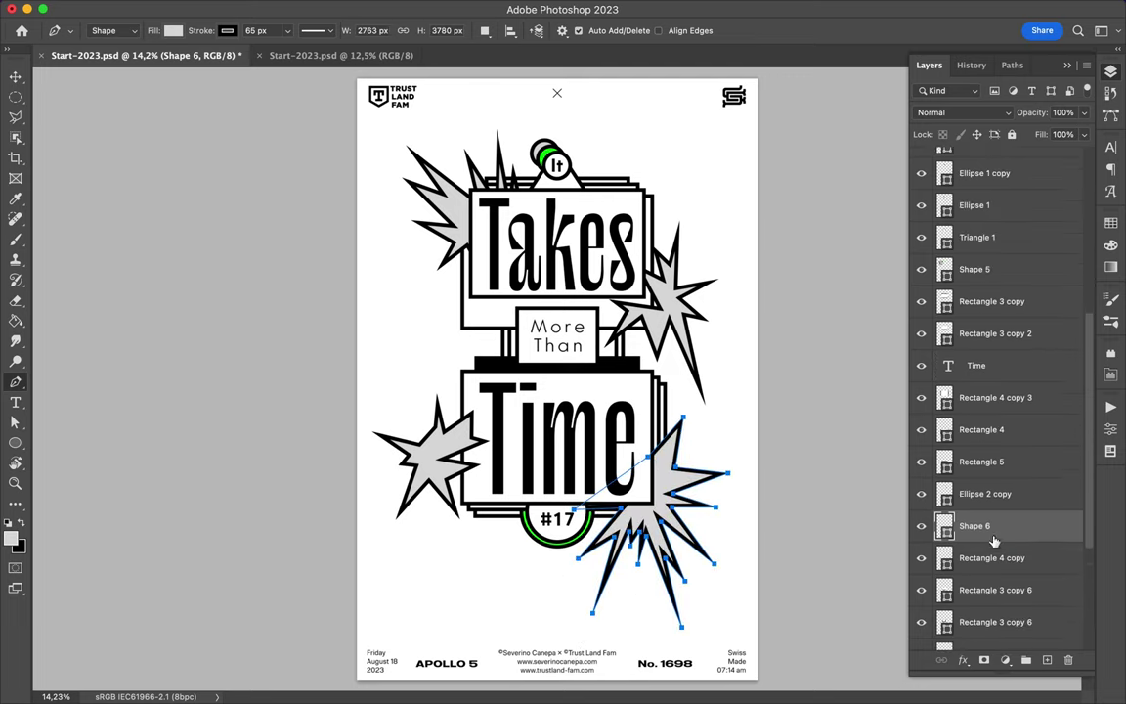
- Draw a small black-outlined starburst below #17 and nudge it upward
key(v)
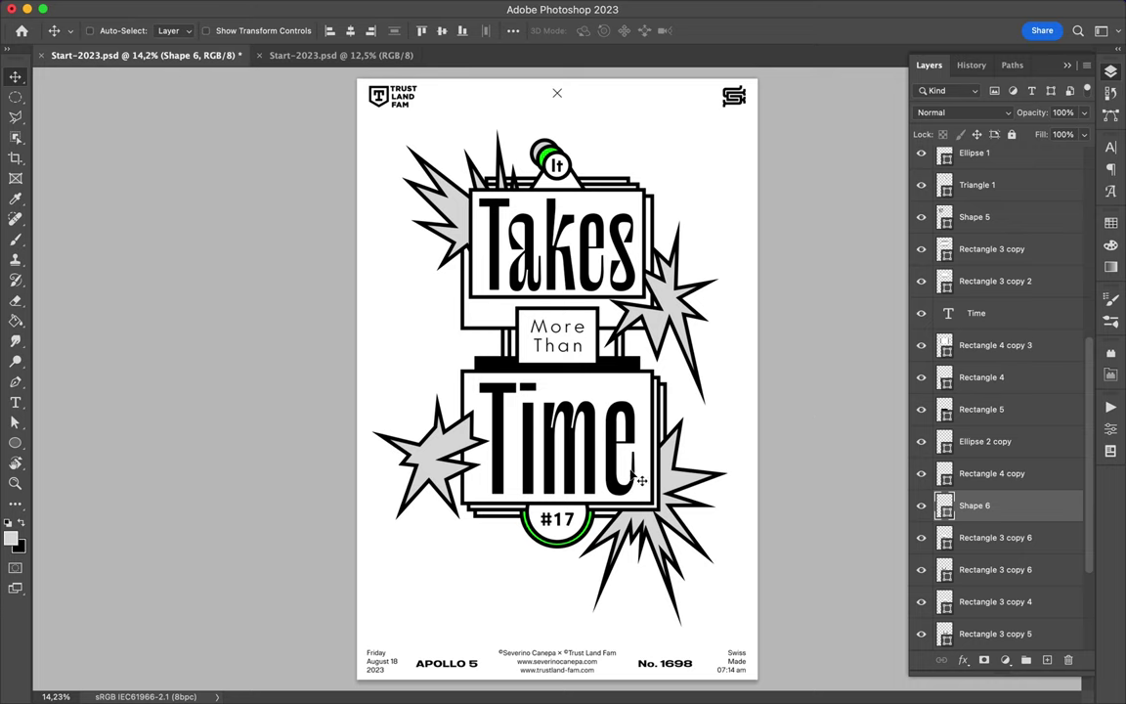
key(p)
click(449, 555)
click(474, 577)
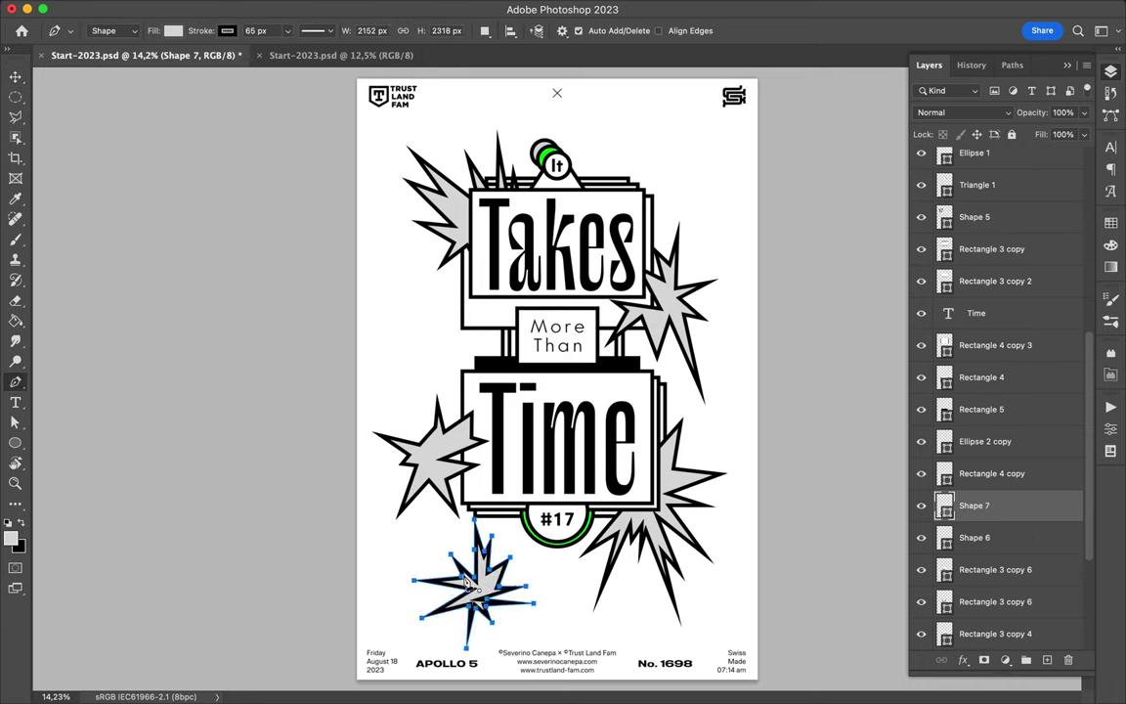
click(317, 30)
key(v)
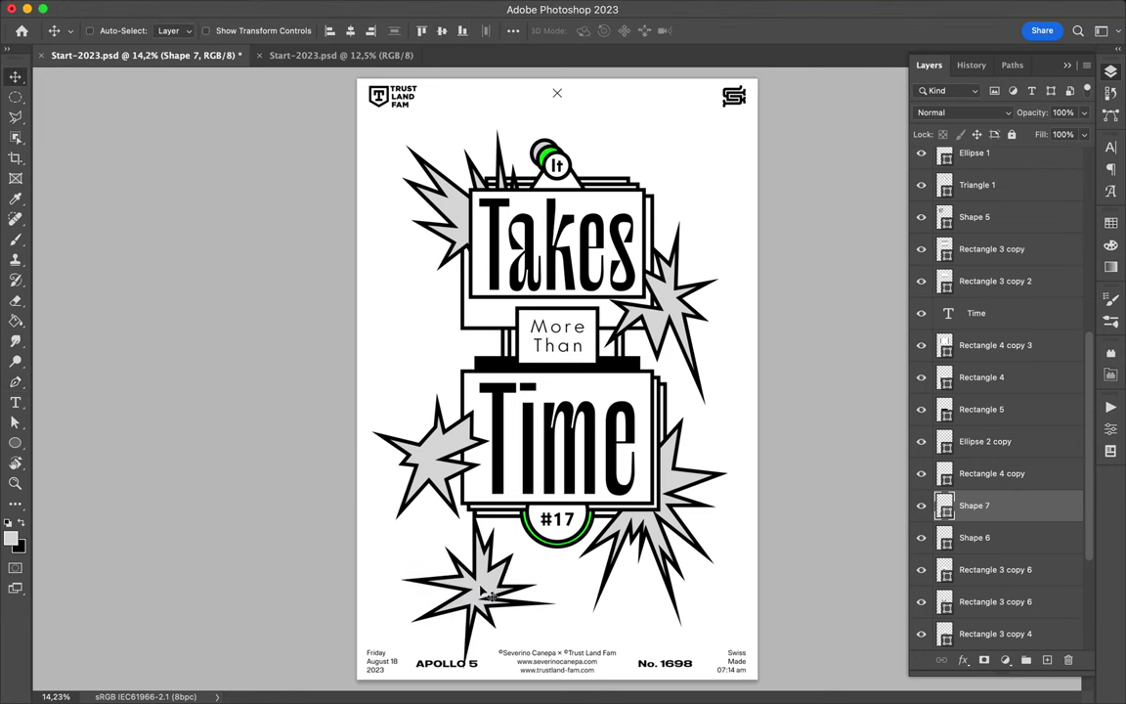
drag(484, 591, 484, 568)
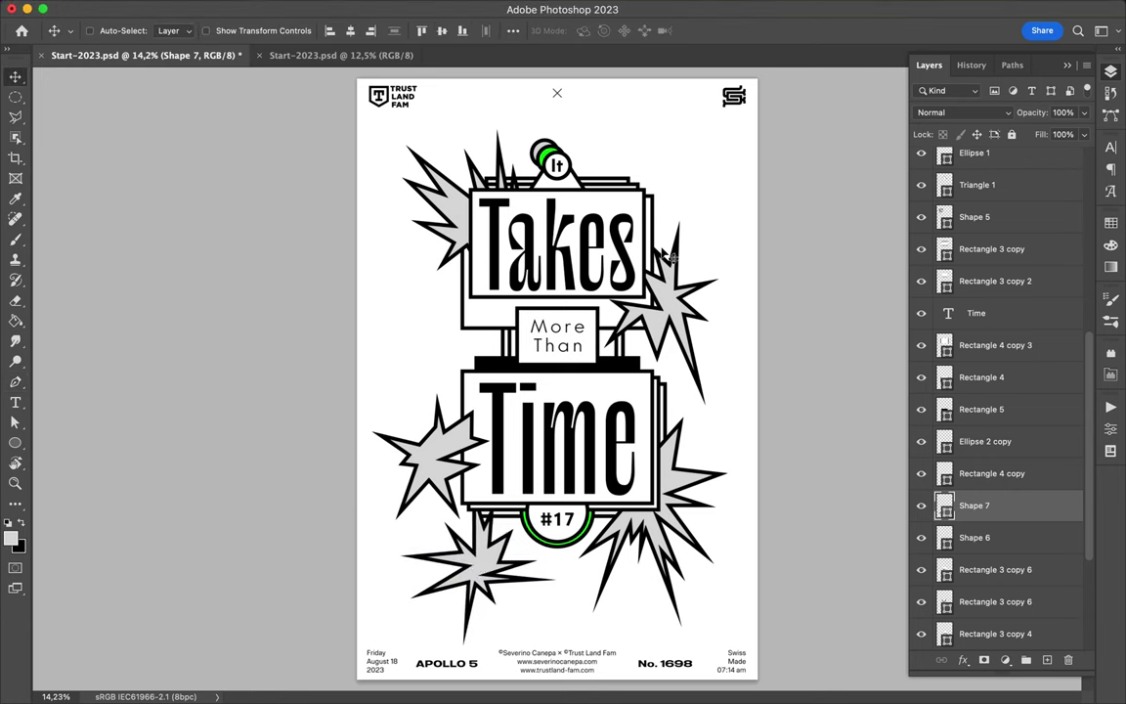
- Place starburst spikes at the top right of Takes and begin copying the Takes rectangle
key(p)
click(576, 151)
click(608, 184)
click(604, 115)
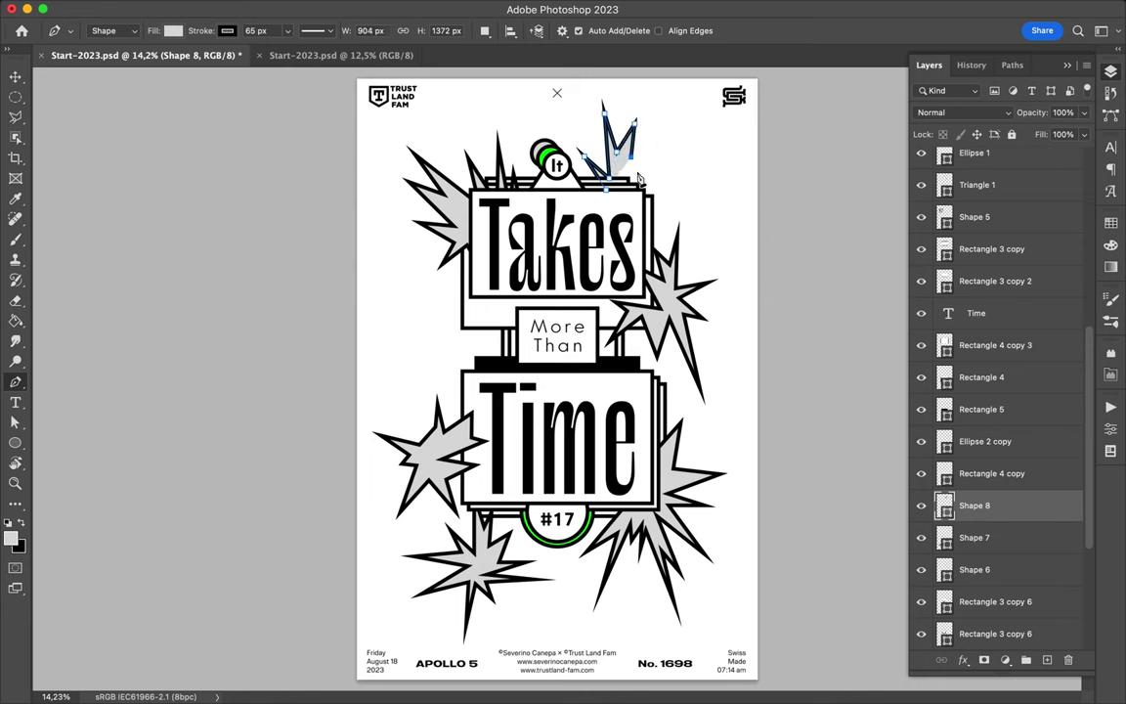
key(v)
click(474, 245)
- Resize the Takes-box copy into a bar beneath Takes with Free Transform and fill it green
drag(983, 162, 983, 195)
key(ctrl+t)
drag(469, 256, 479, 256)
key(Return)
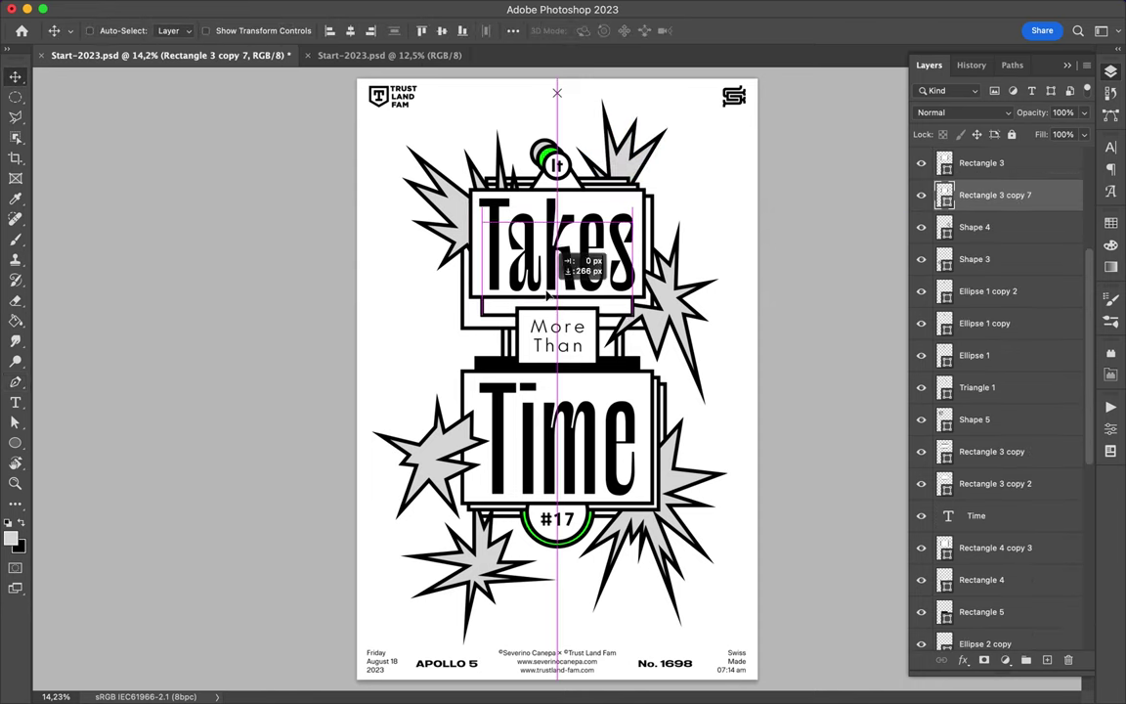
key(a)
click(1112, 223)
click(926, 263)
key(v)
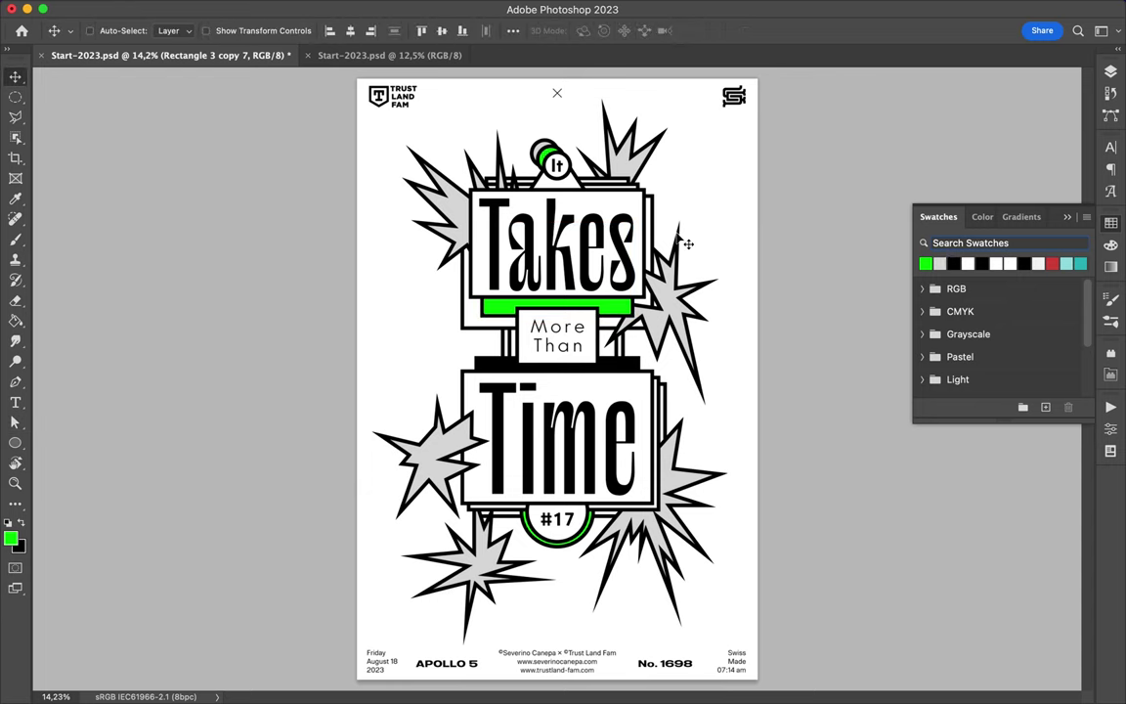